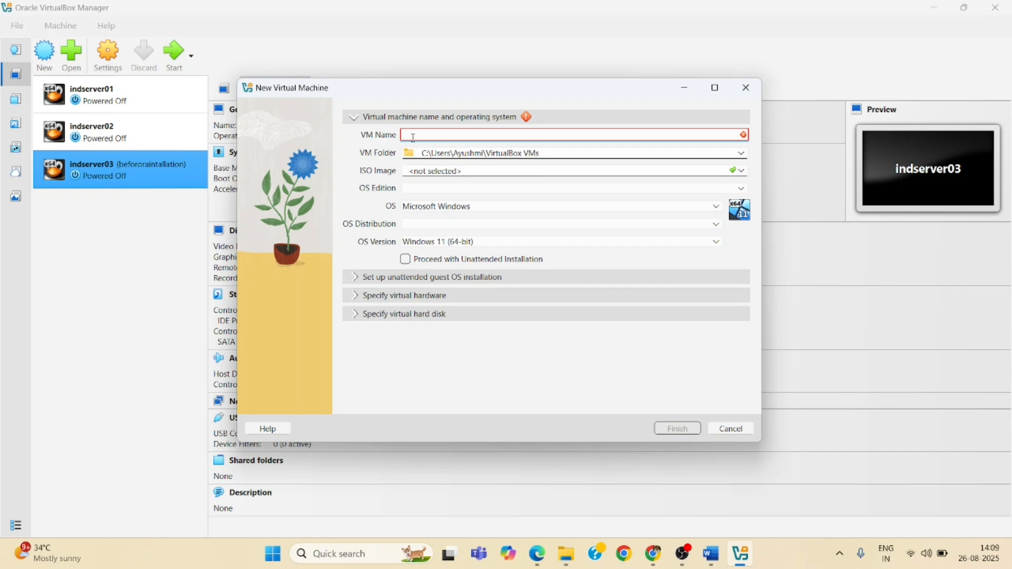
Name the new virtual machine indserver04
text(in)
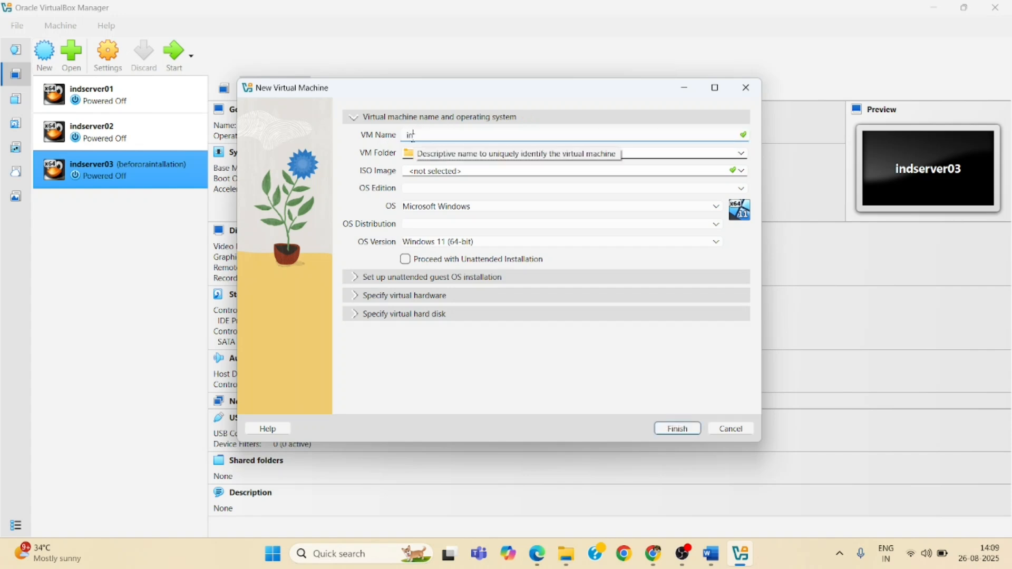
text(dserver04)
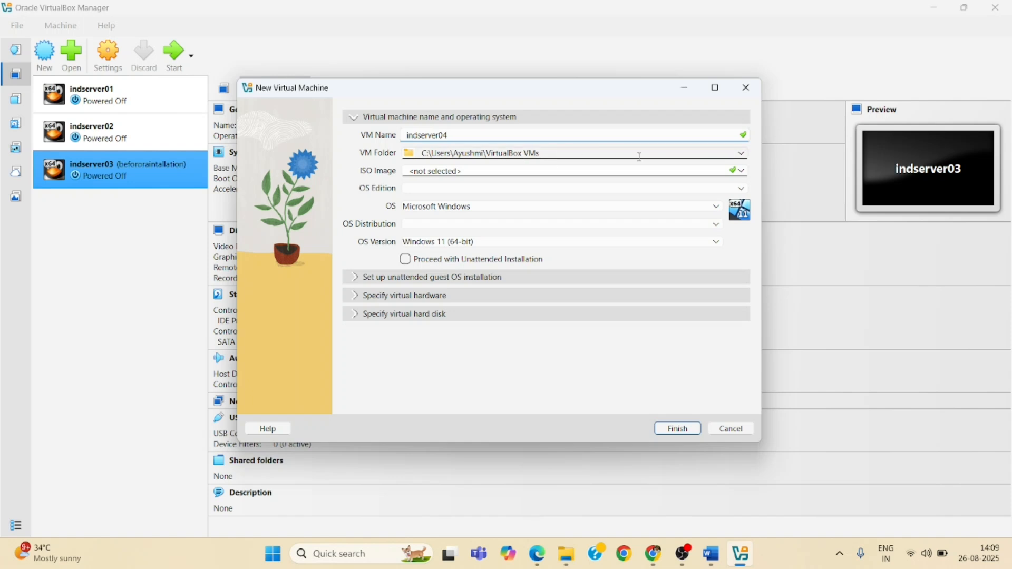
Browse for and select C:\Study\Linux as the virtual machine folder
click(729, 154)
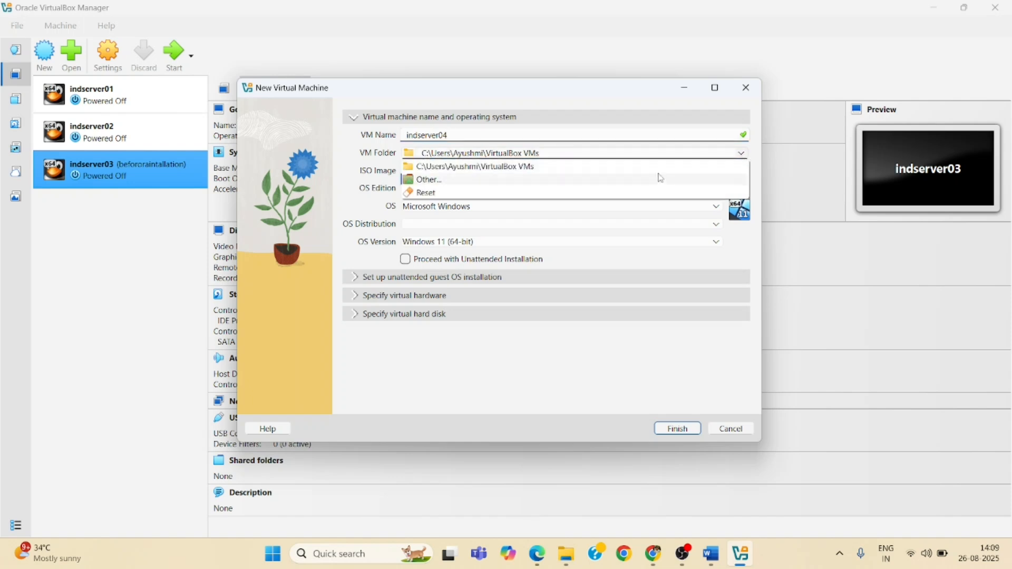
click(629, 181)
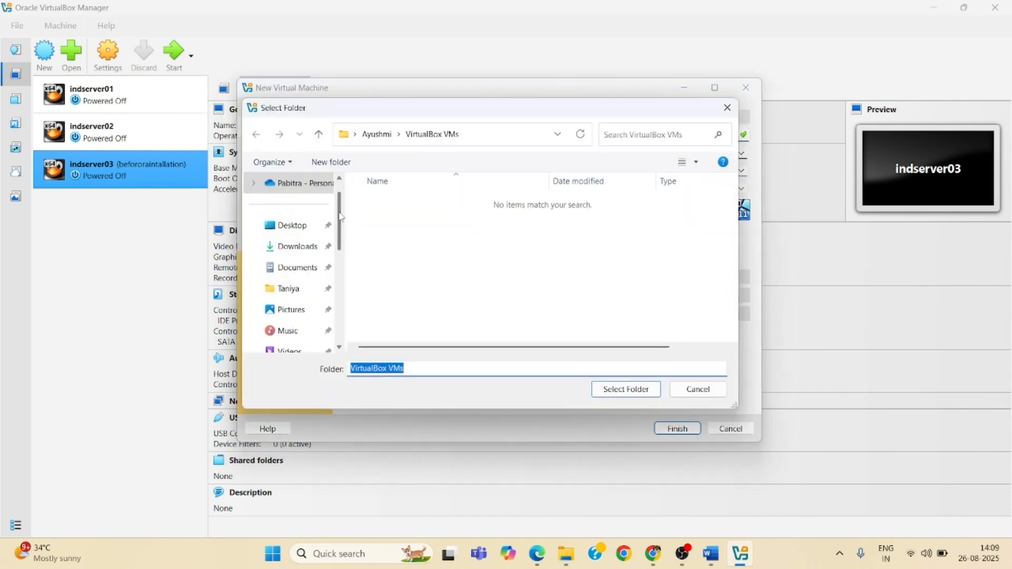
drag(341, 223, 345, 306)
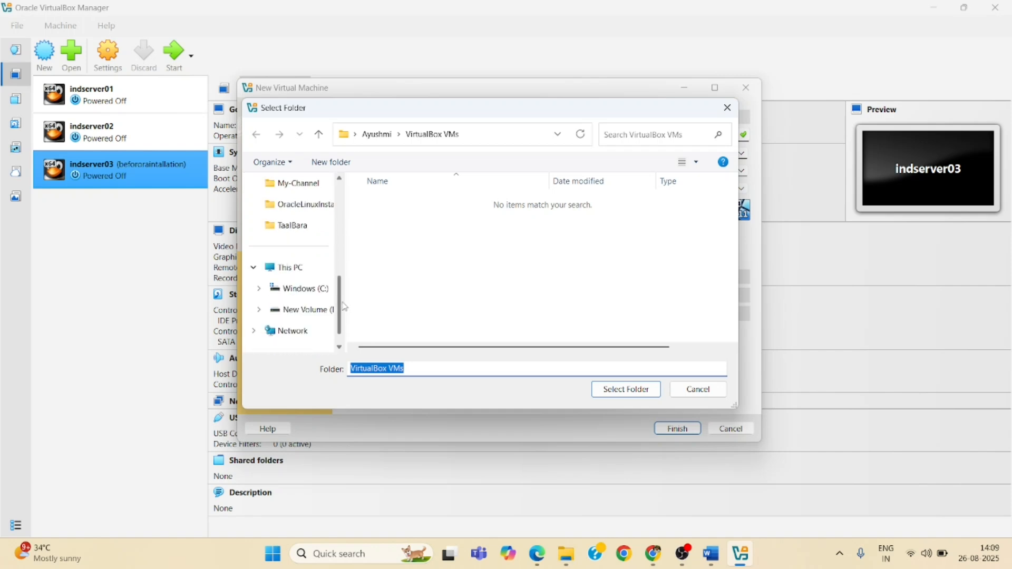
click(319, 288)
click(389, 262)
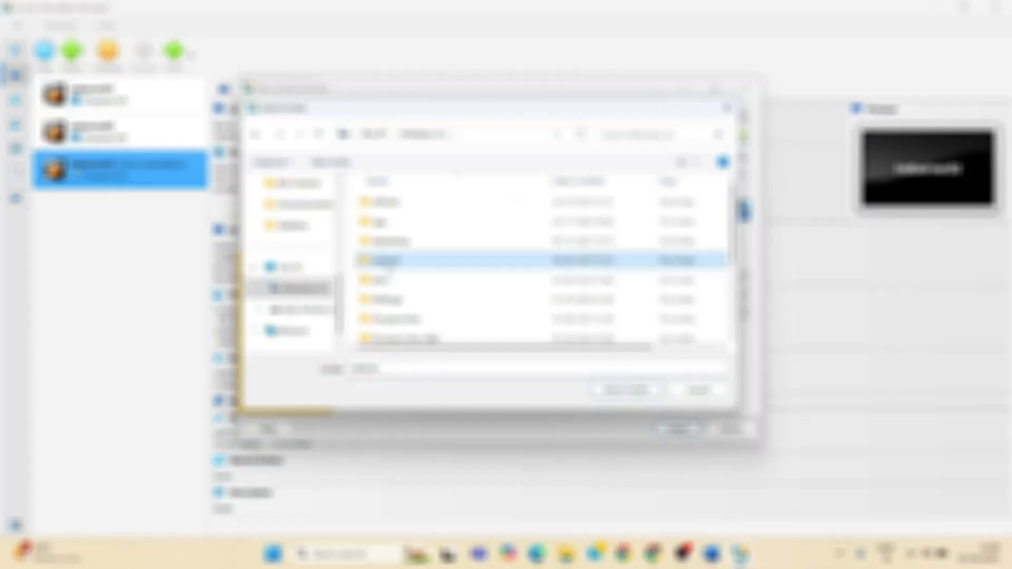
scroll(389, 268, down, 3)
click(387, 273)
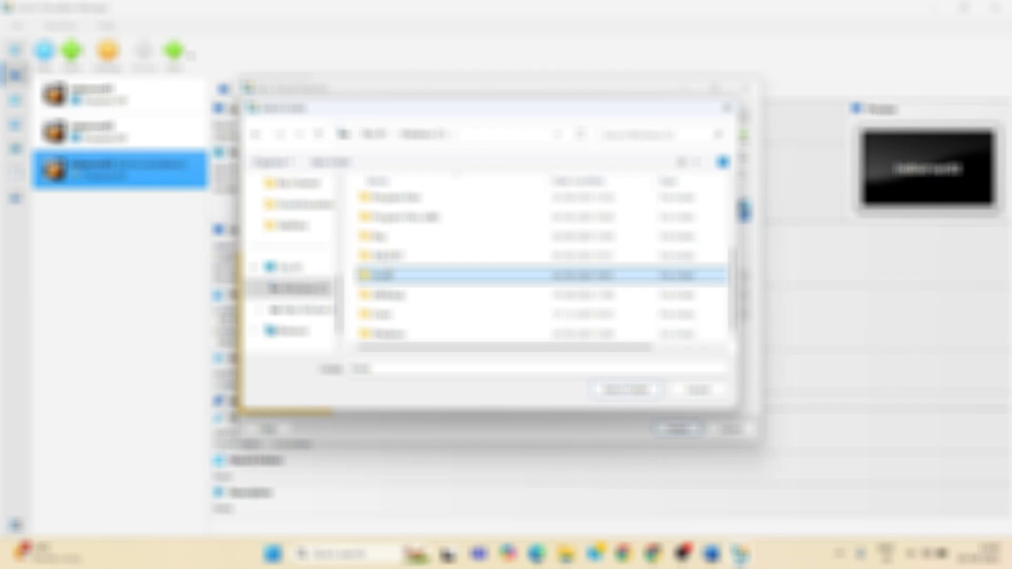
double_click(387, 274)
double_click(388, 200)
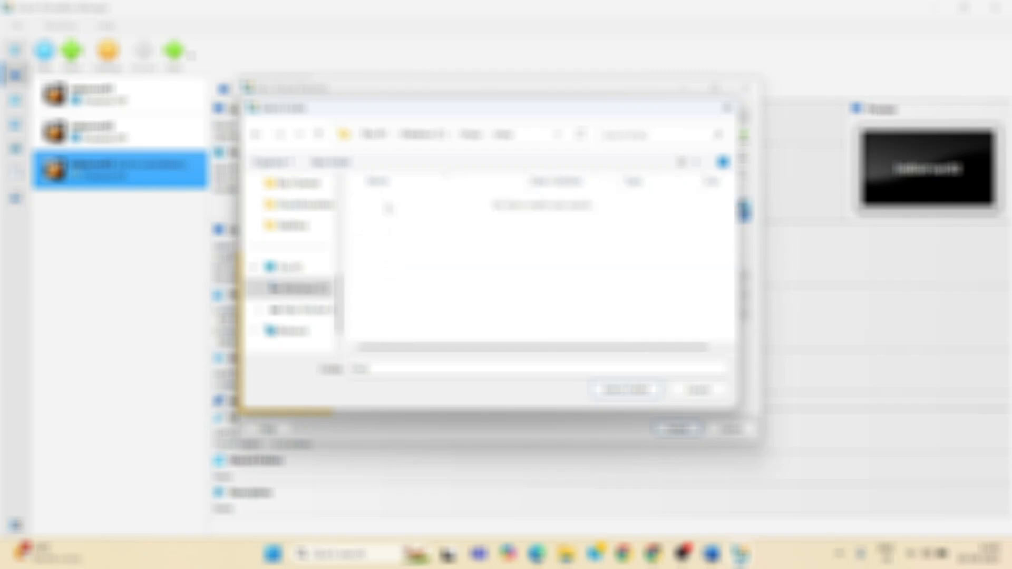
click(607, 391)
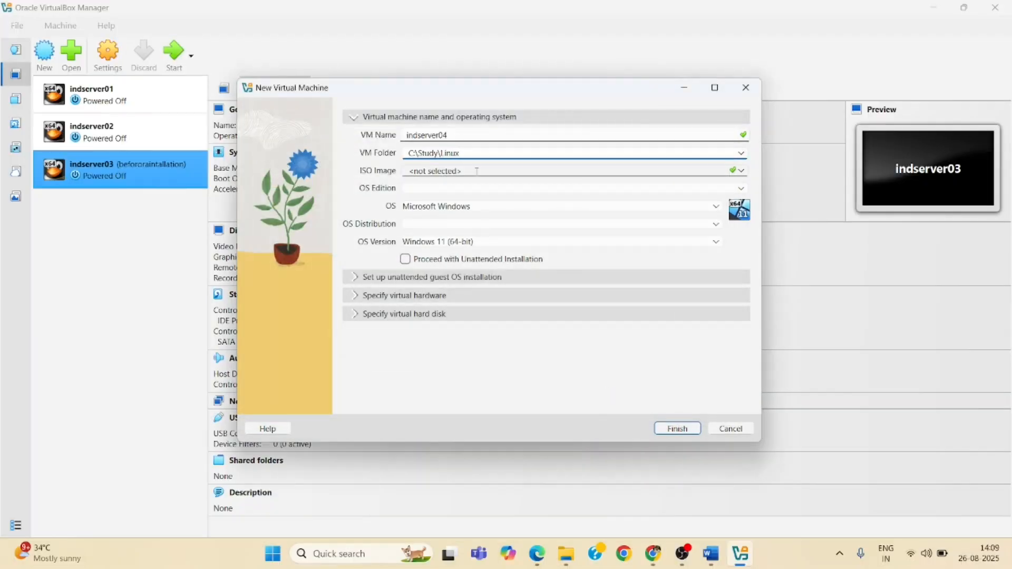
Select the OracleLinux-R9-U6-x86_64-dvd.iso image and turn off unattended installation
click(741, 172)
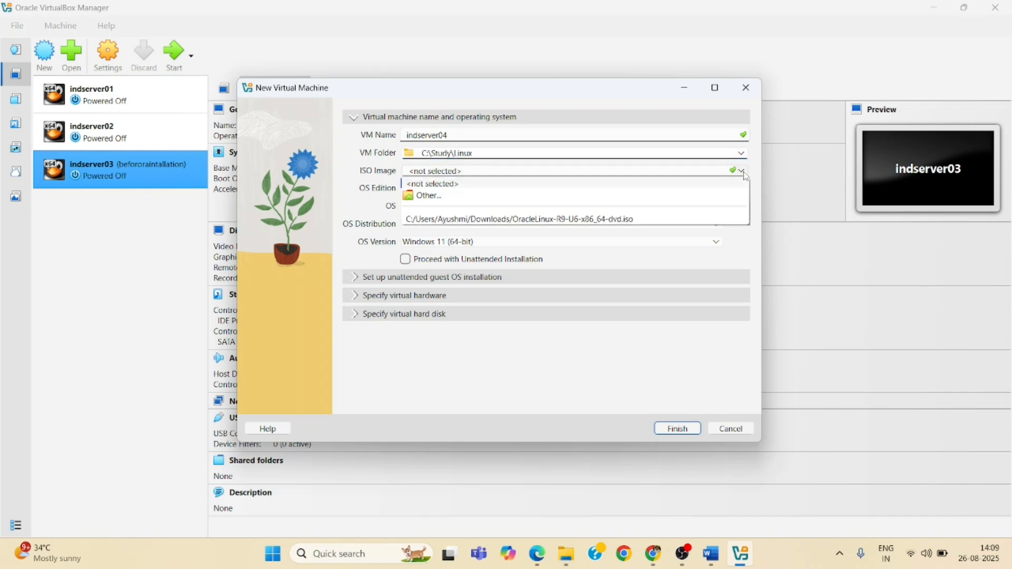
click(629, 219)
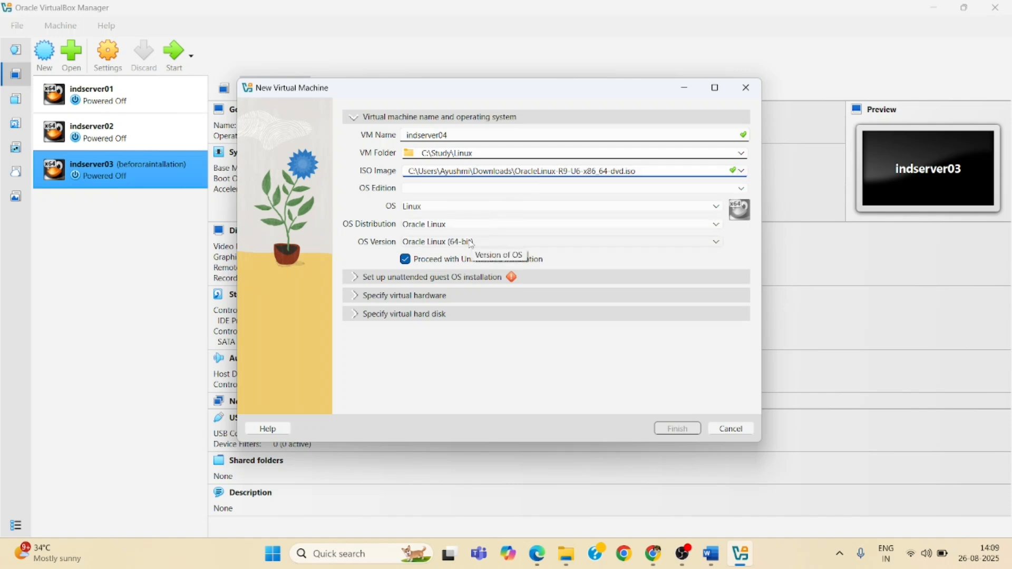
click(405, 259)
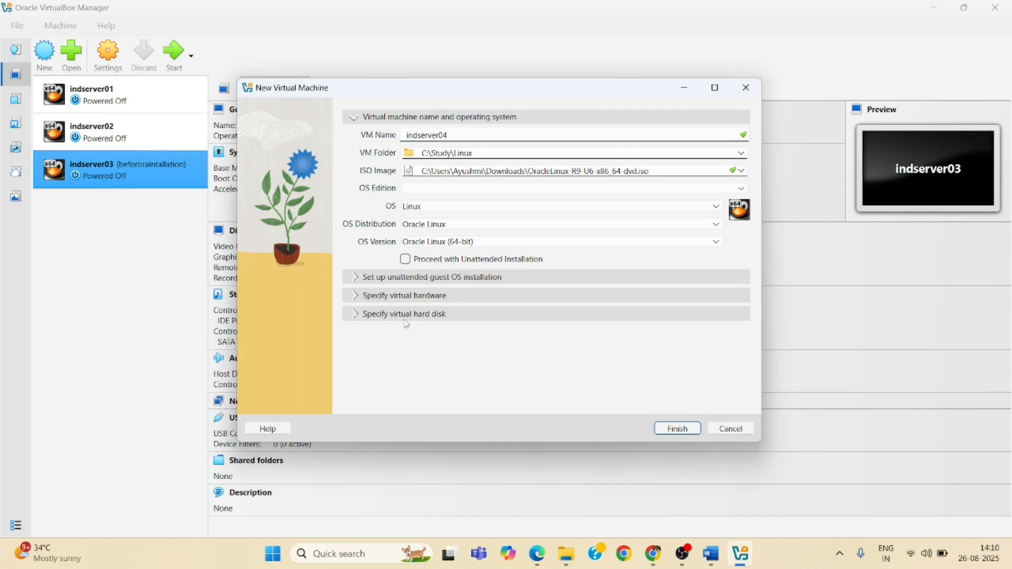
Expand the virtual hardware section and set base memory to 4096 MB
click(355, 296)
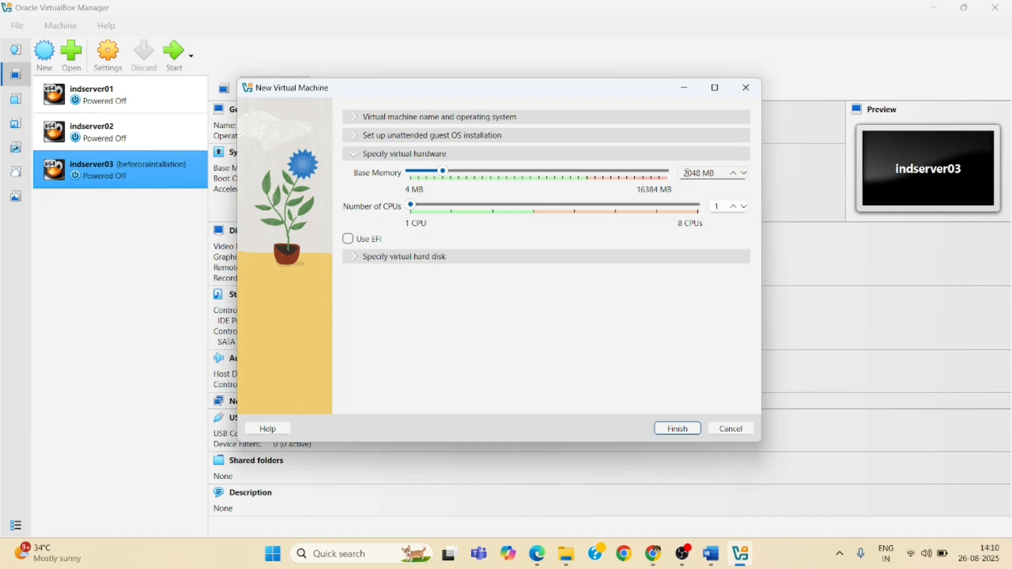
key(BackSpace)
text(4)
key(BackSpace)
key(BackSpace)
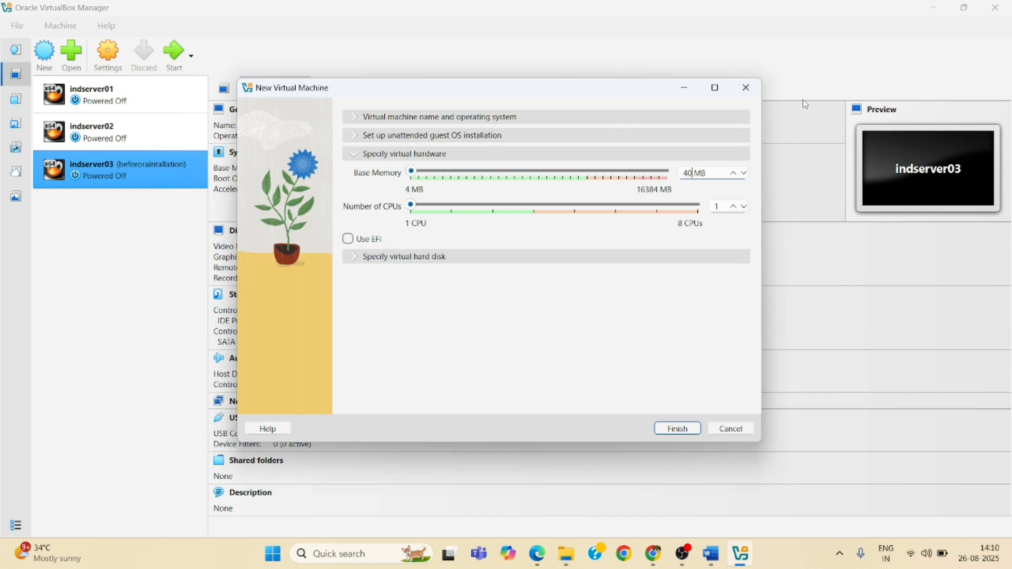
text(96)
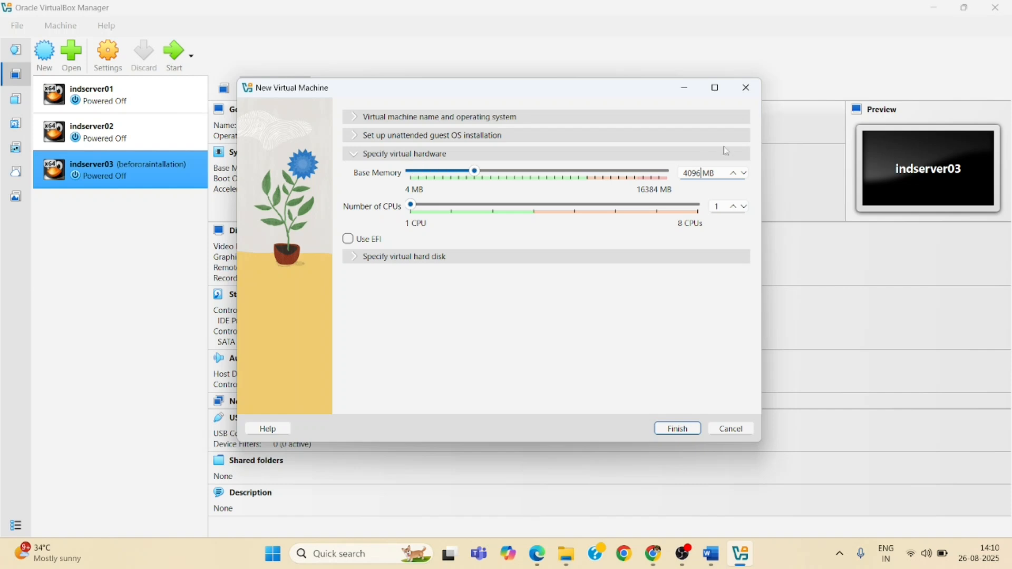
Set the new virtual hard disk size to 50 GB and finish creating the virtual machine
click(358, 262)
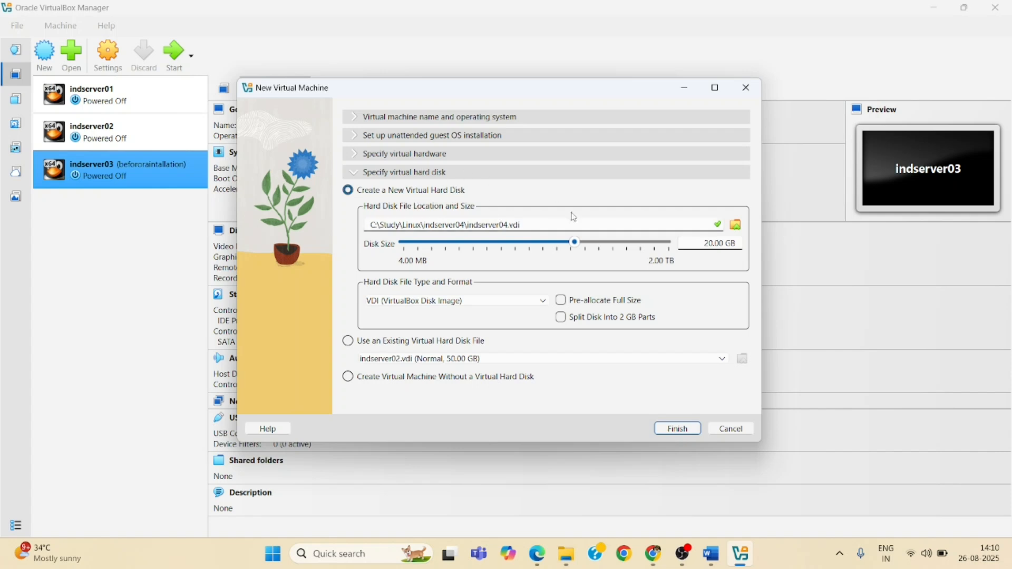
click(709, 243)
key(BackSpace)
text(5)
click(678, 429)
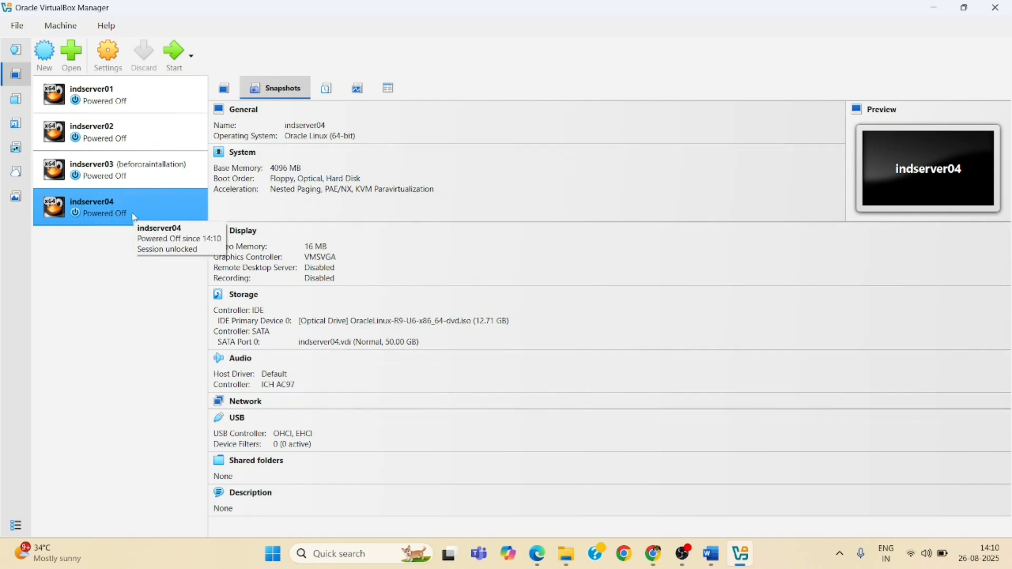
Start indserver04, maximize its window, and abort the installation media check
click(178, 51)
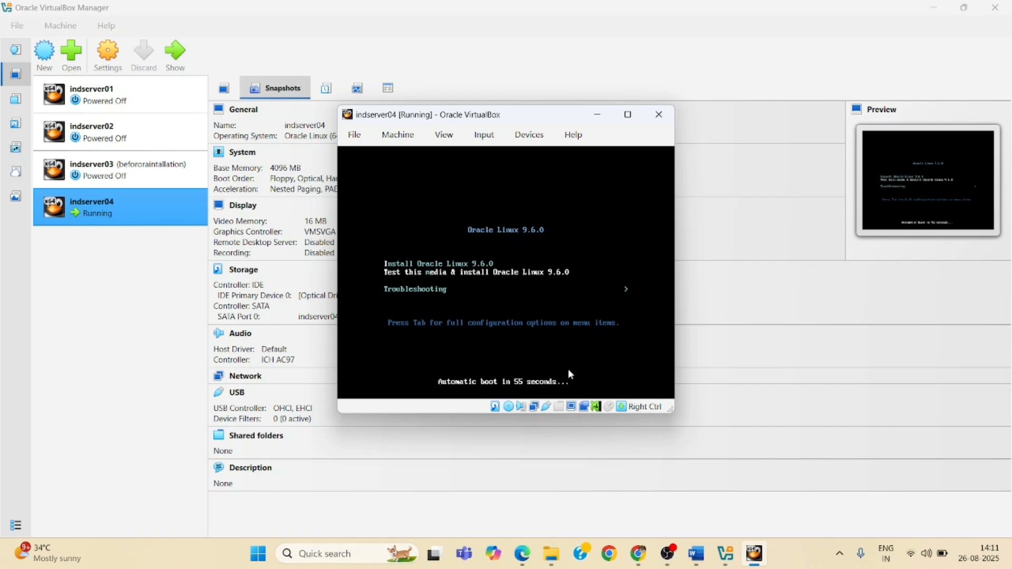
click(628, 114)
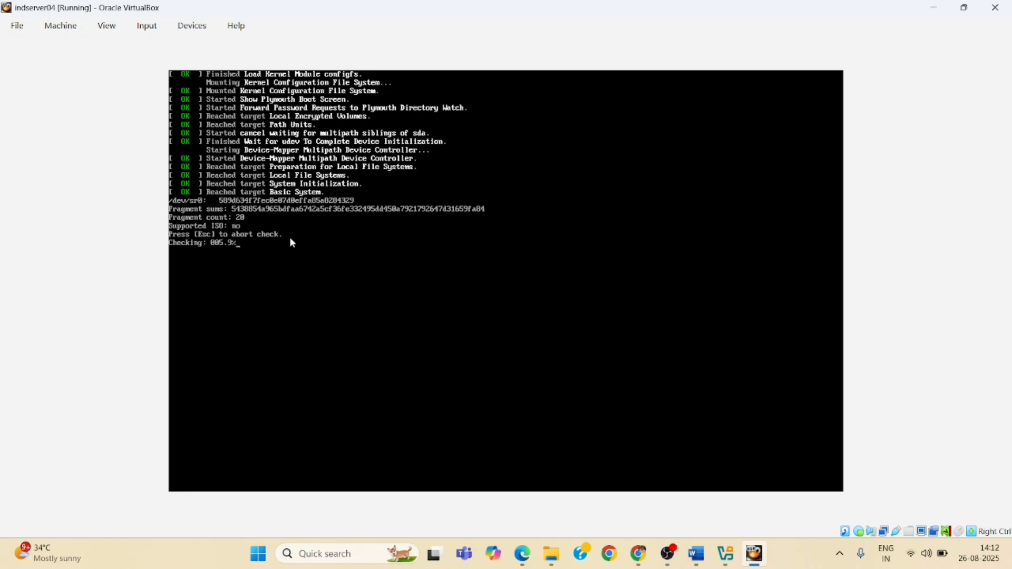
key(Escape)
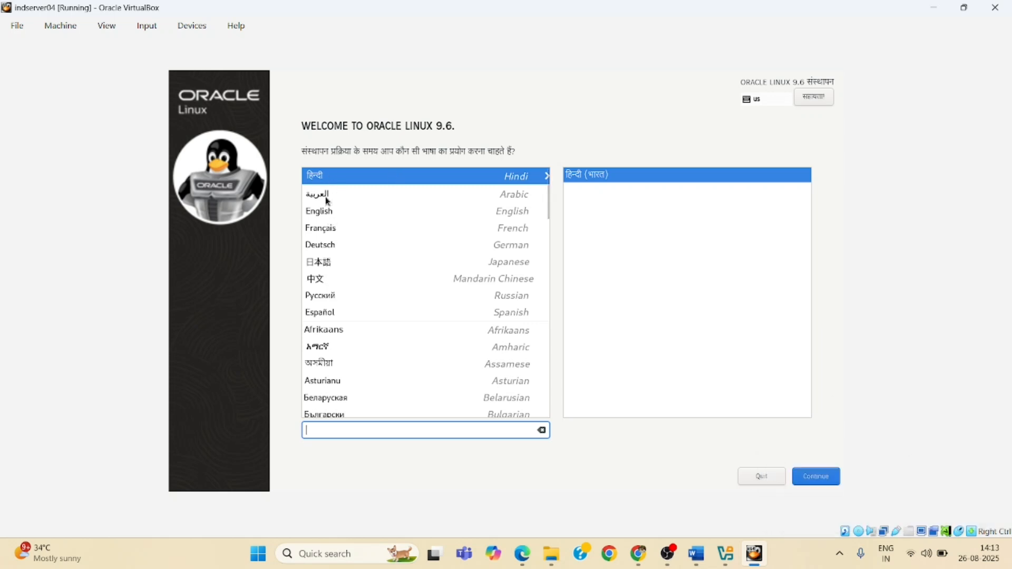
Choose English (United States) as the installation language and continue
click(327, 212)
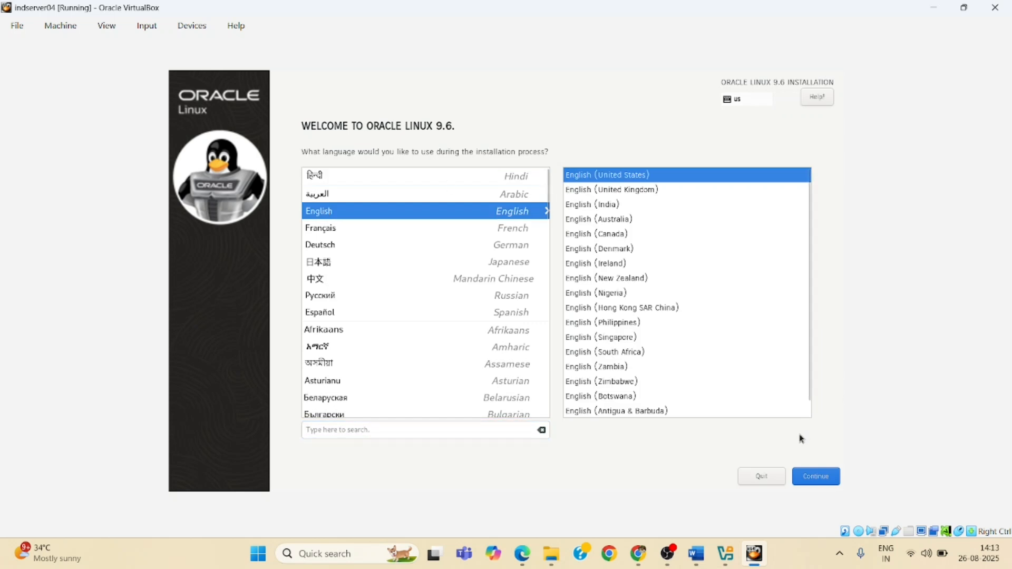
click(819, 483)
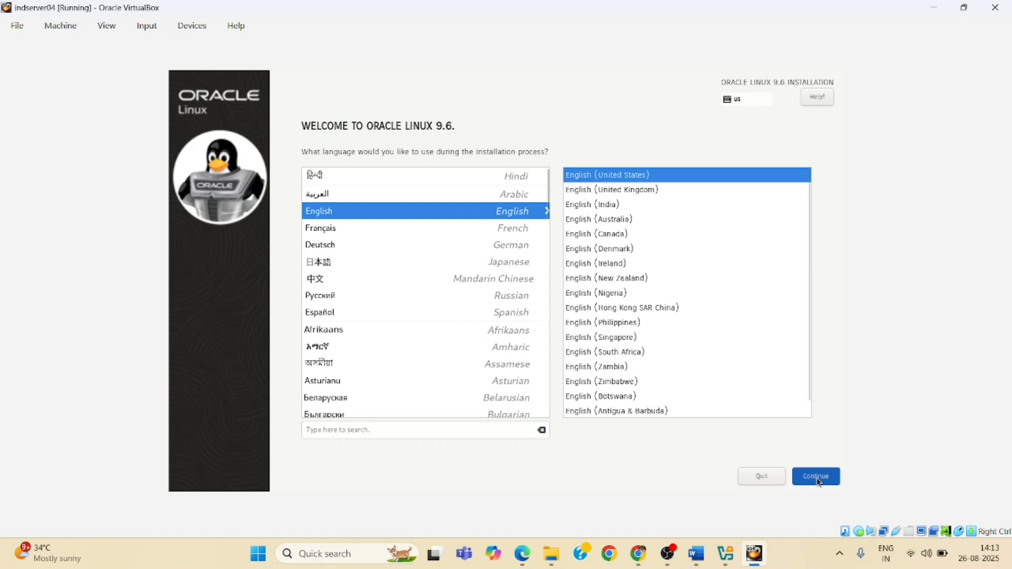
click(819, 480)
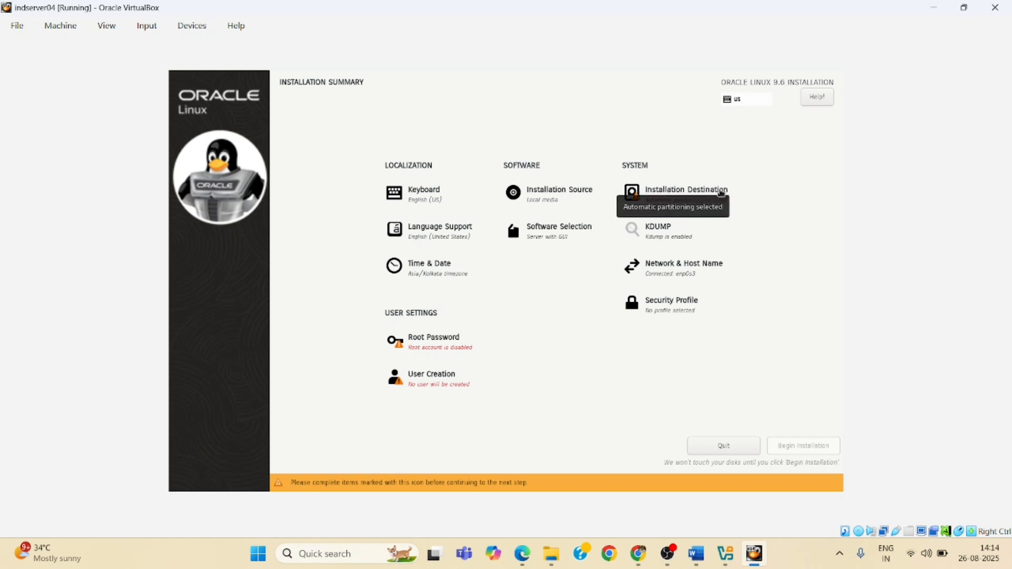
Set the installation destination to the 50 GiB VBOX hard disk with custom storage configuration
click(686, 193)
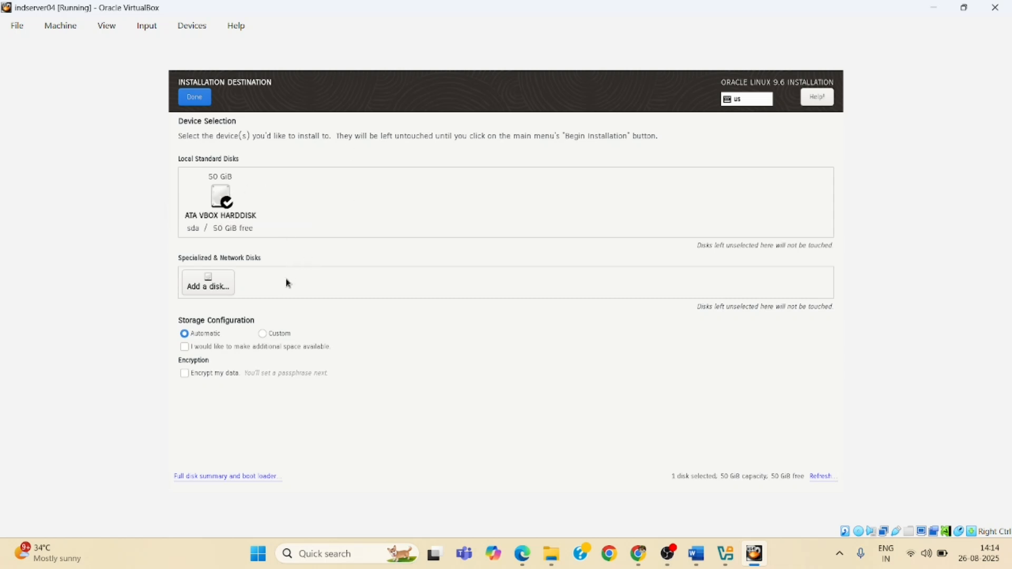
click(264, 333)
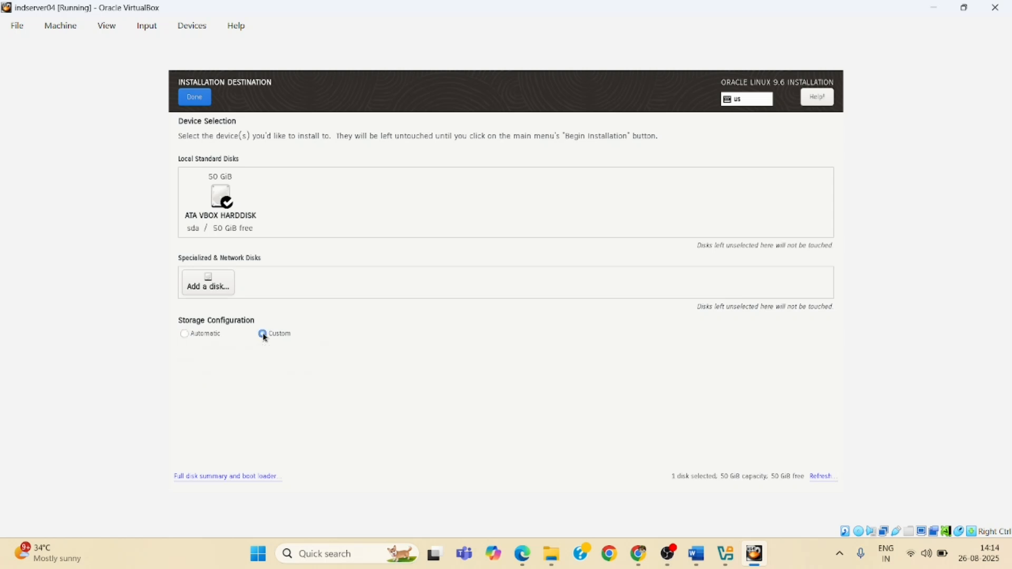
click(225, 223)
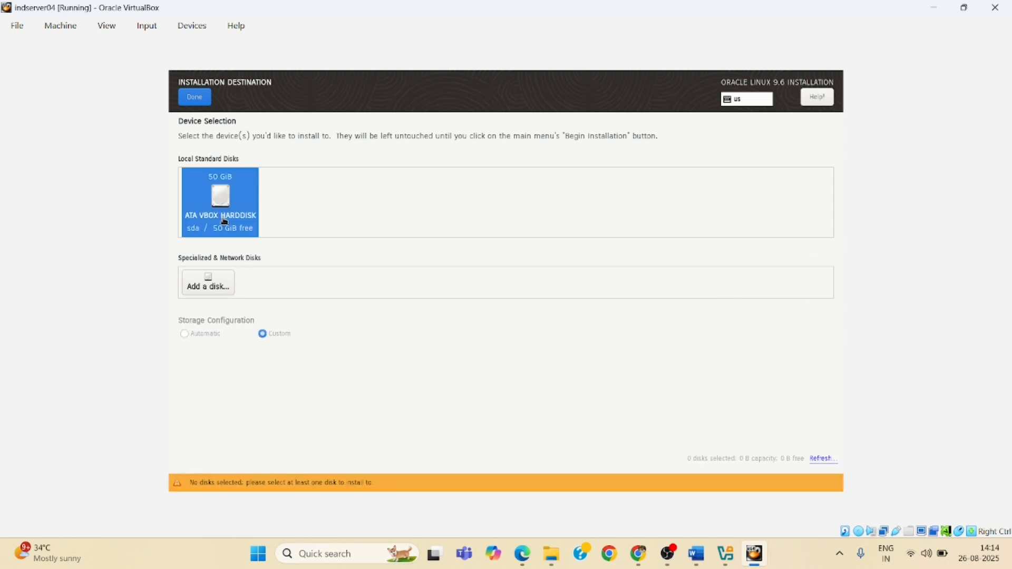
click(202, 99)
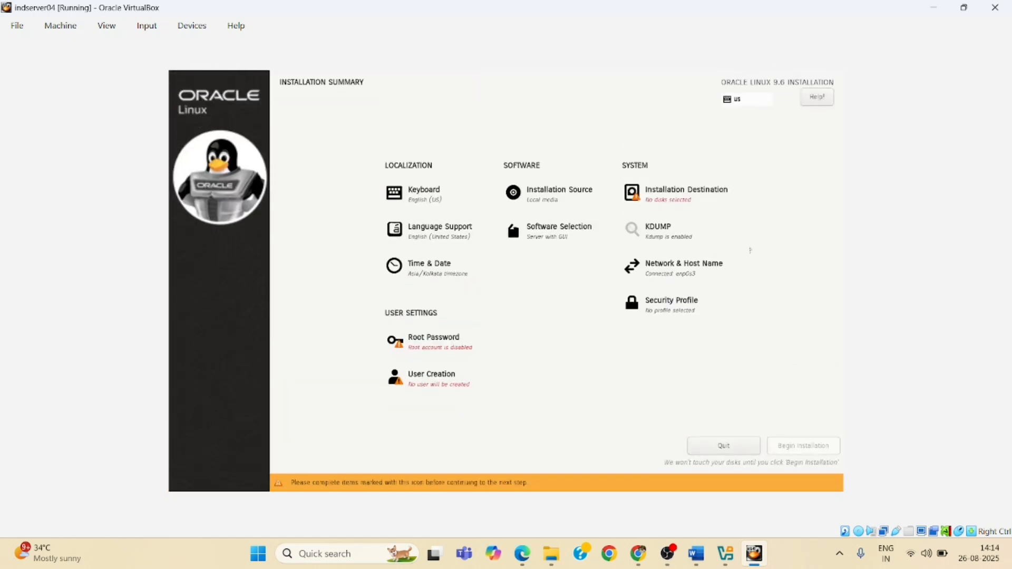
click(688, 206)
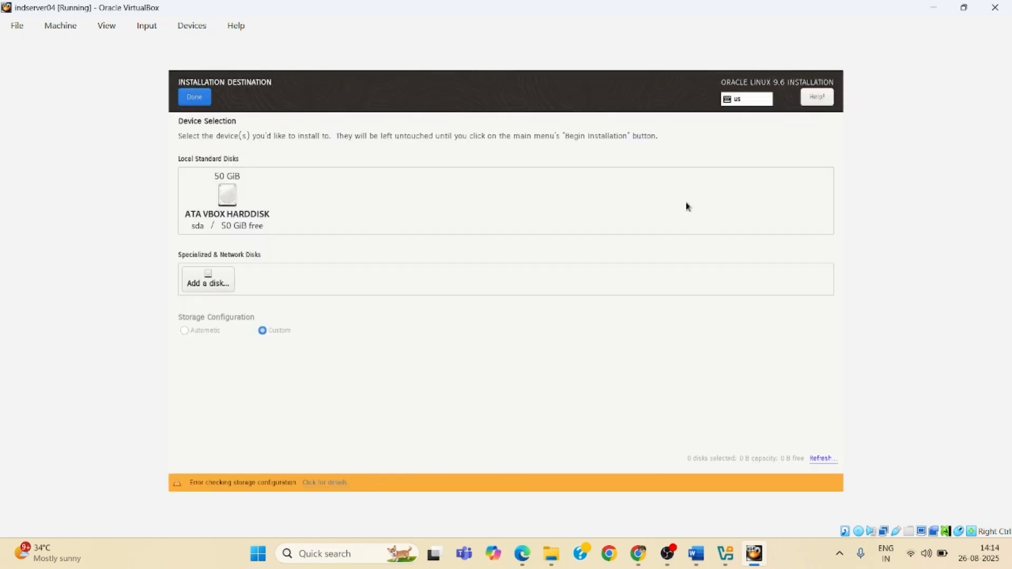
click(239, 205)
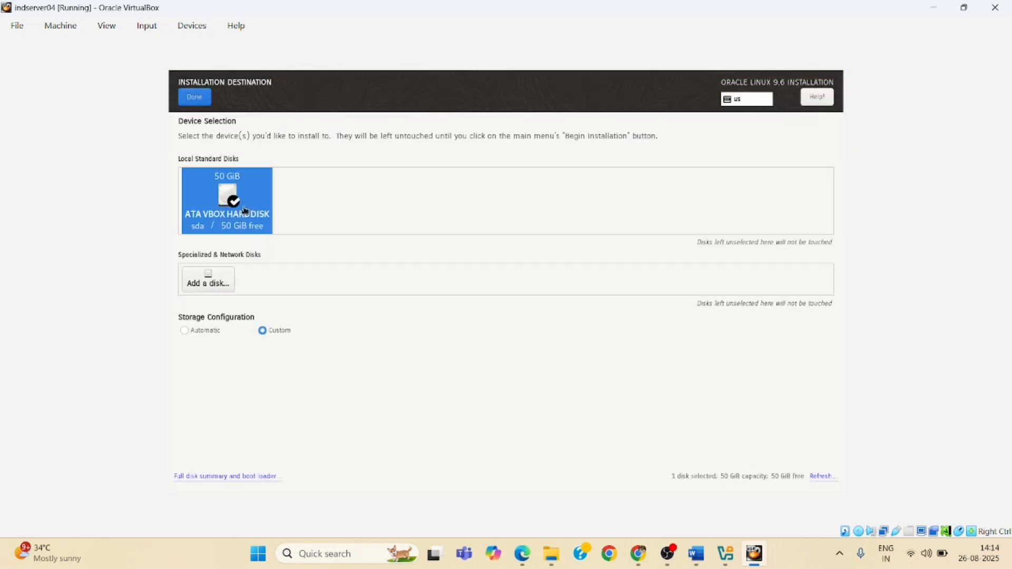
click(196, 98)
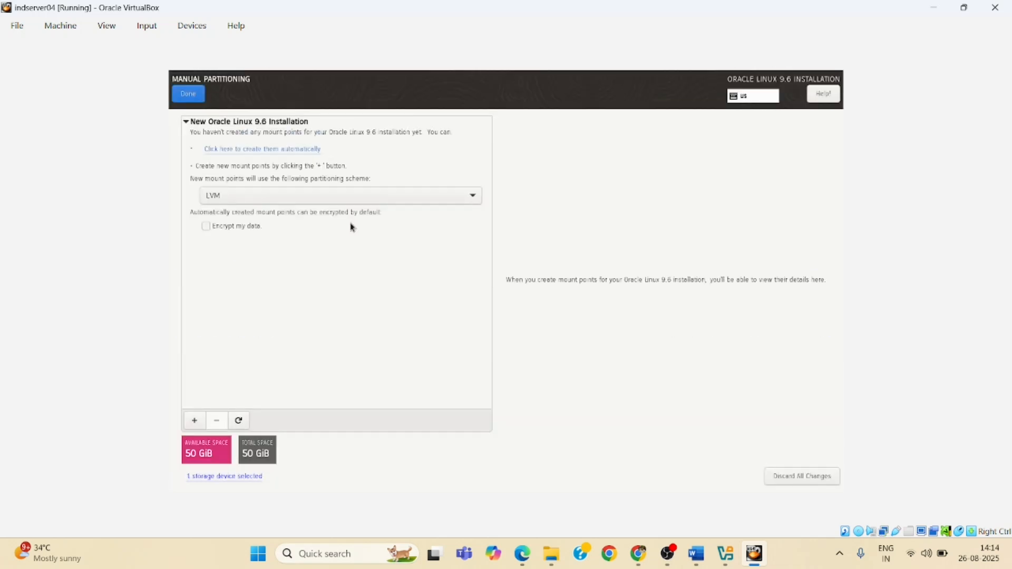
Change the partitioning scheme for new mount points to Standard Partition
click(322, 204)
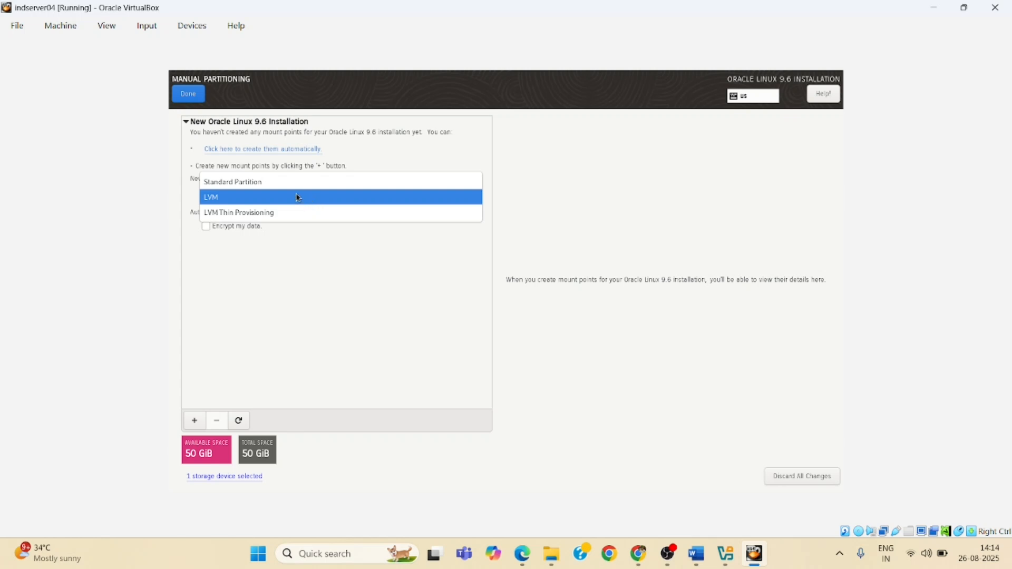
click(273, 186)
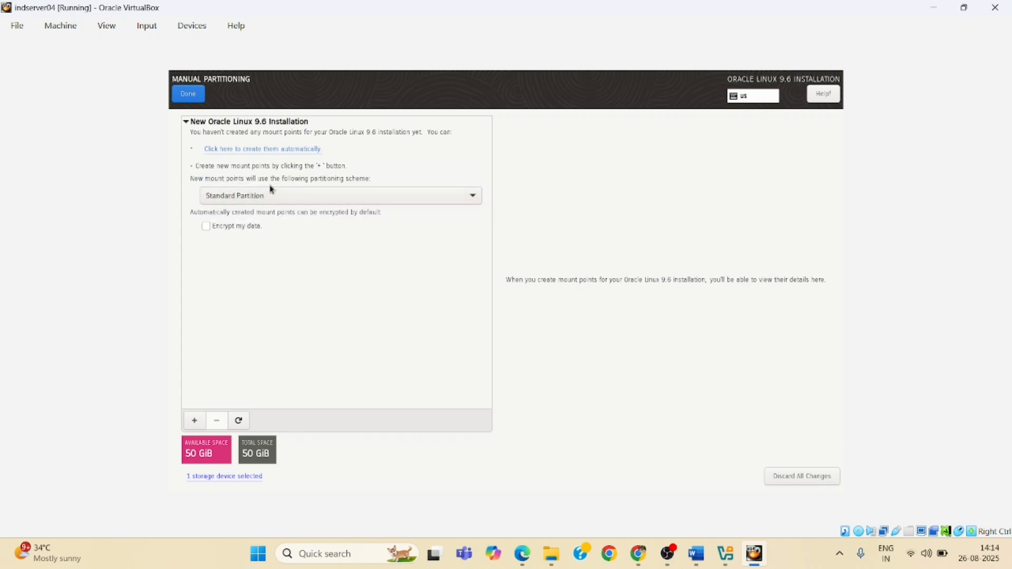
Add a swap mount point with a desired capacity of 15 GB
click(196, 425)
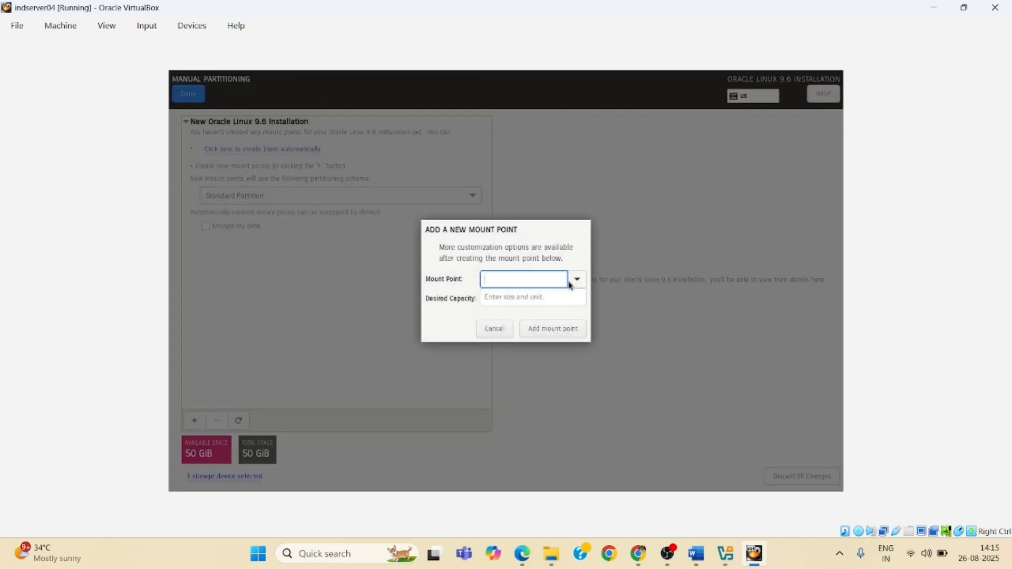
click(576, 280)
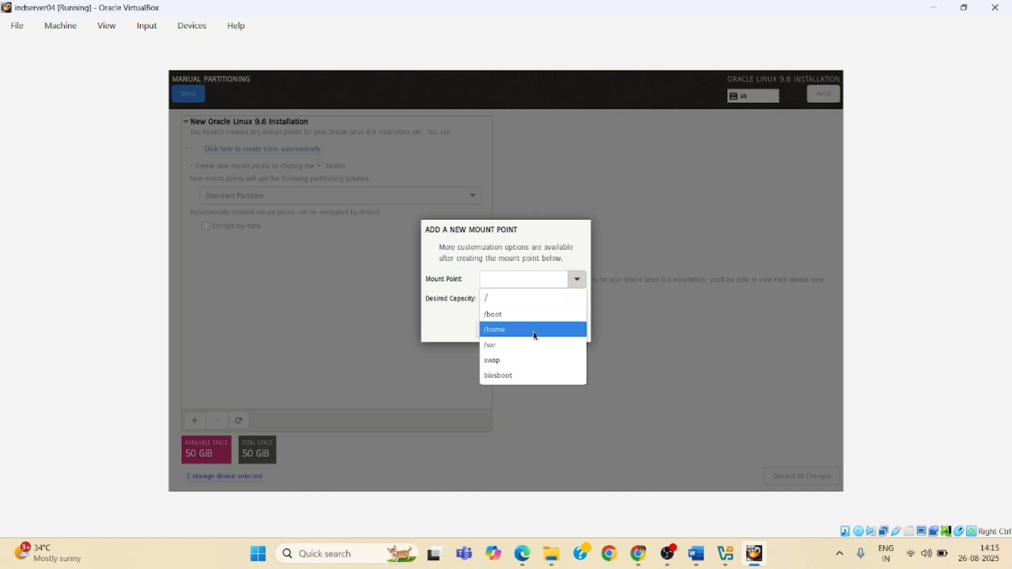
click(517, 360)
click(519, 301)
text(15)
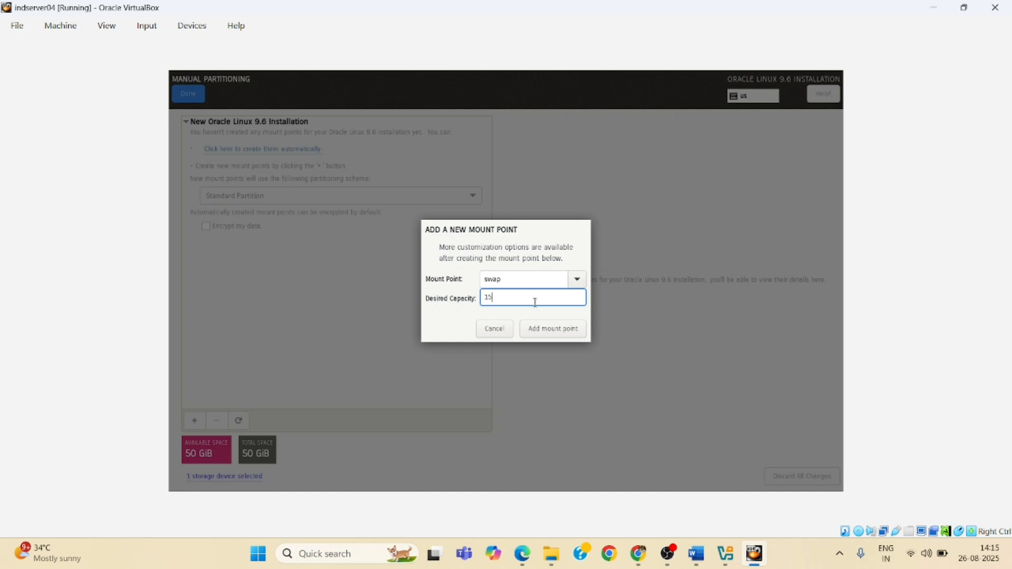
text( GB)
click(543, 325)
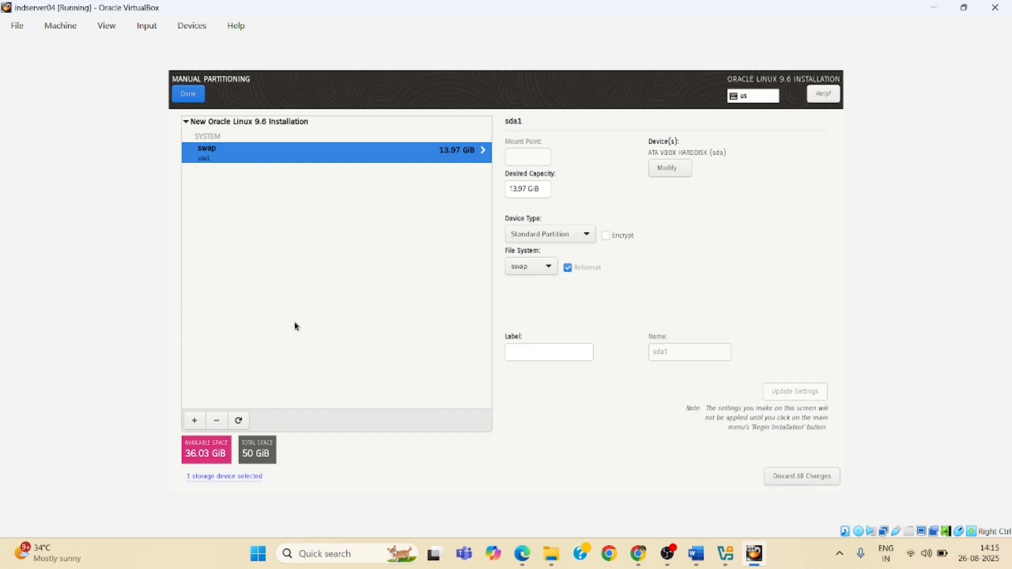
Add a / mount point with the capacity left blank to use the remaining space, finish partitioning and accept the changes
click(201, 422)
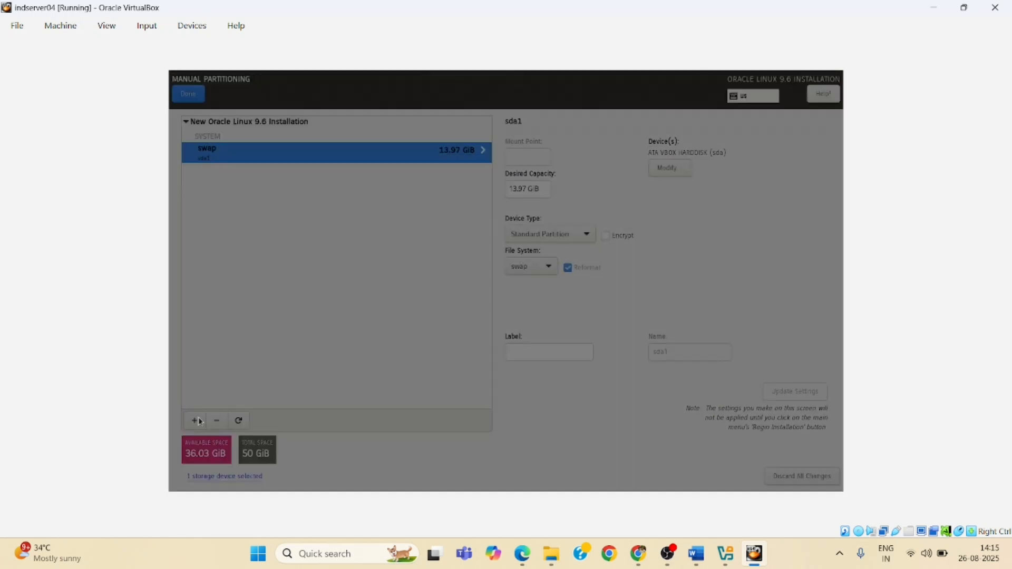
click(576, 280)
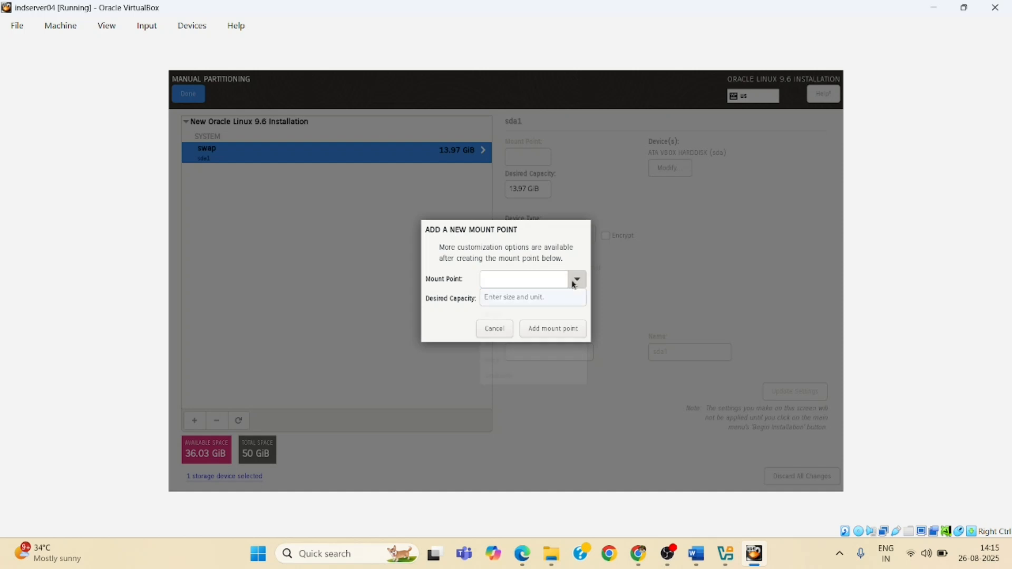
click(502, 305)
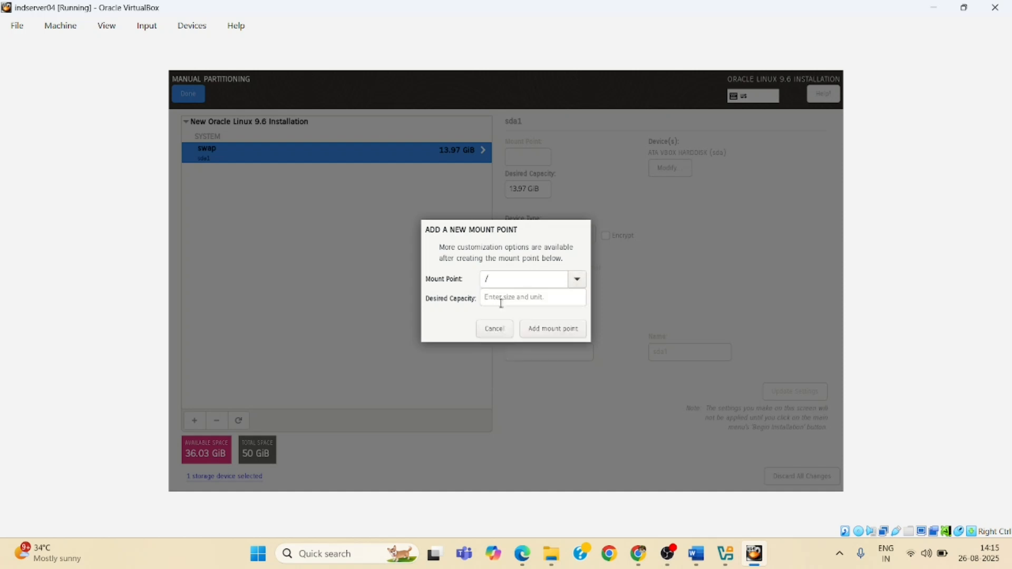
click(507, 299)
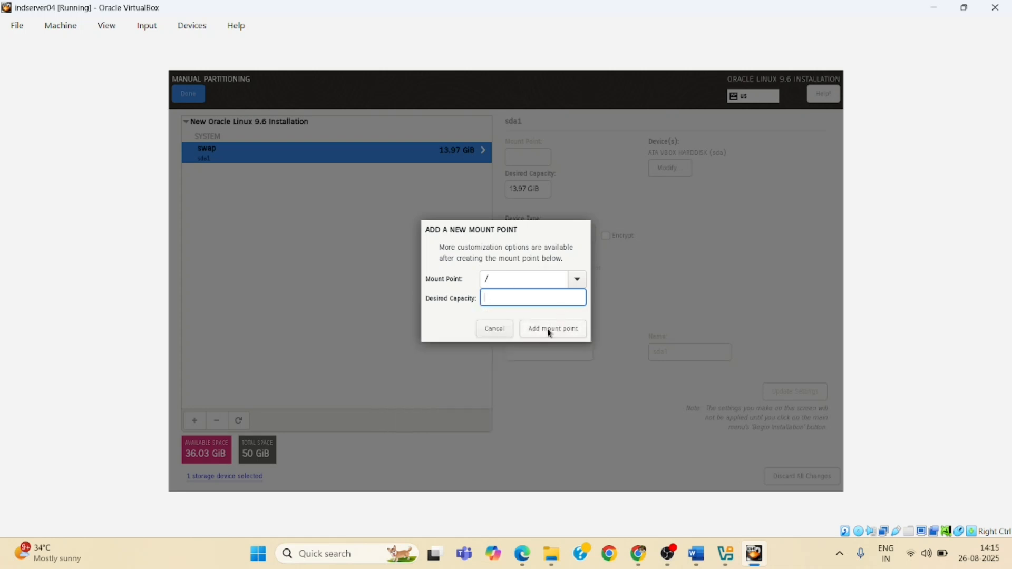
click(550, 330)
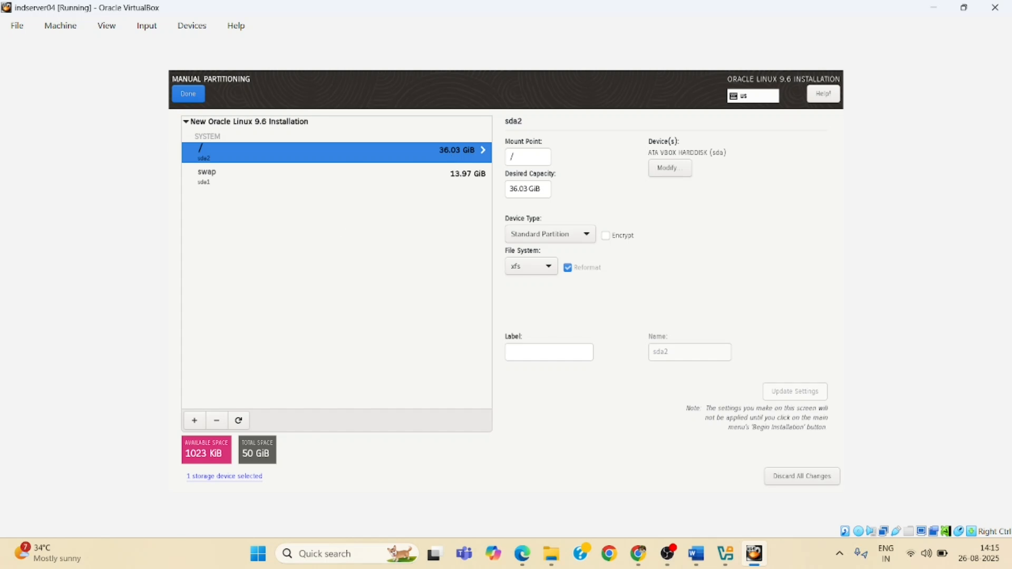
click(197, 100)
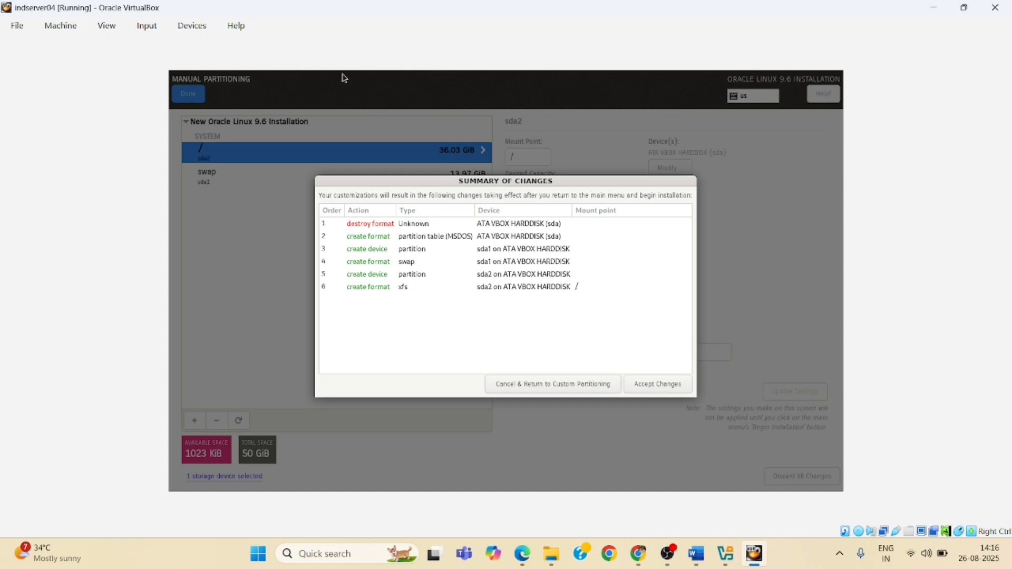
click(651, 386)
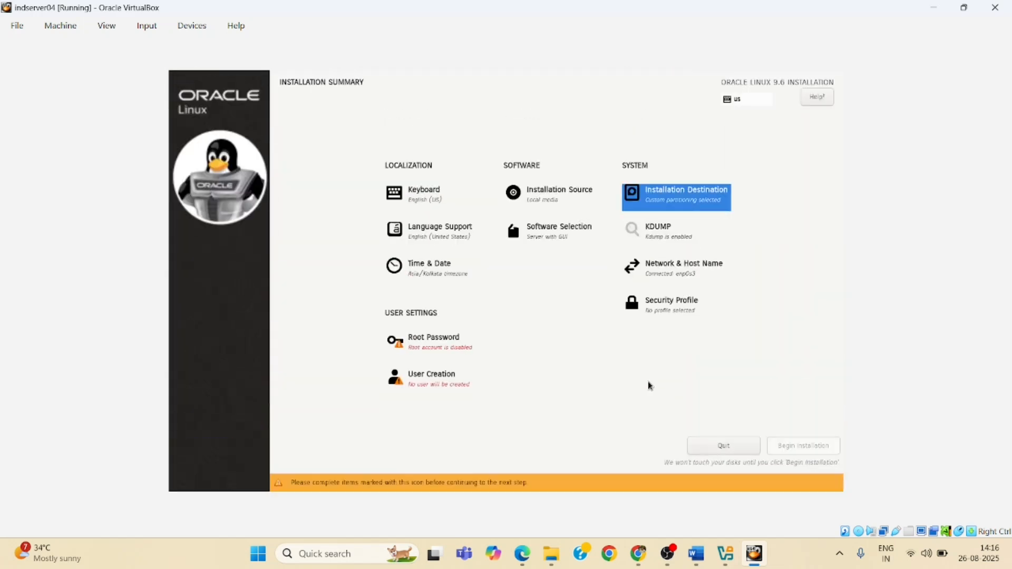
Keep Server with GUI and check Debugging Tools, DNS Name Server, File and Storage Server, FTP Server, Guest Agents, Infiniband Support, Mail Server, and Network File System Client
click(529, 238)
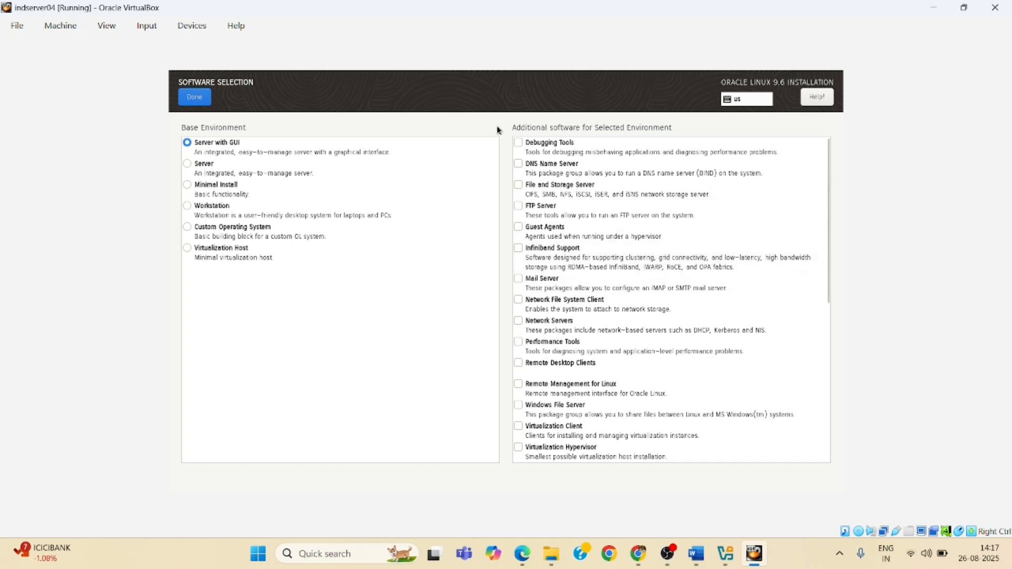
click(519, 143)
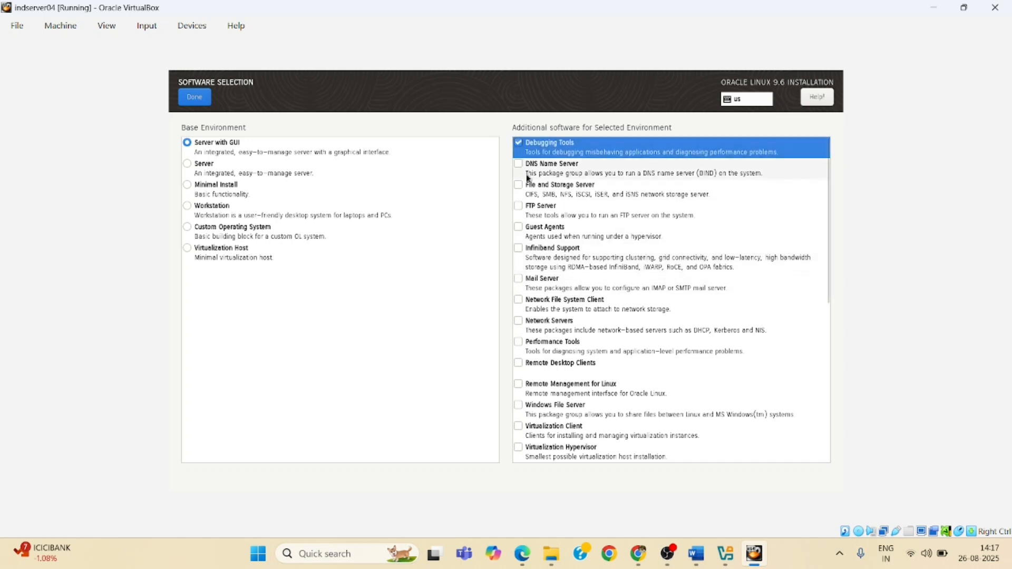
click(518, 165)
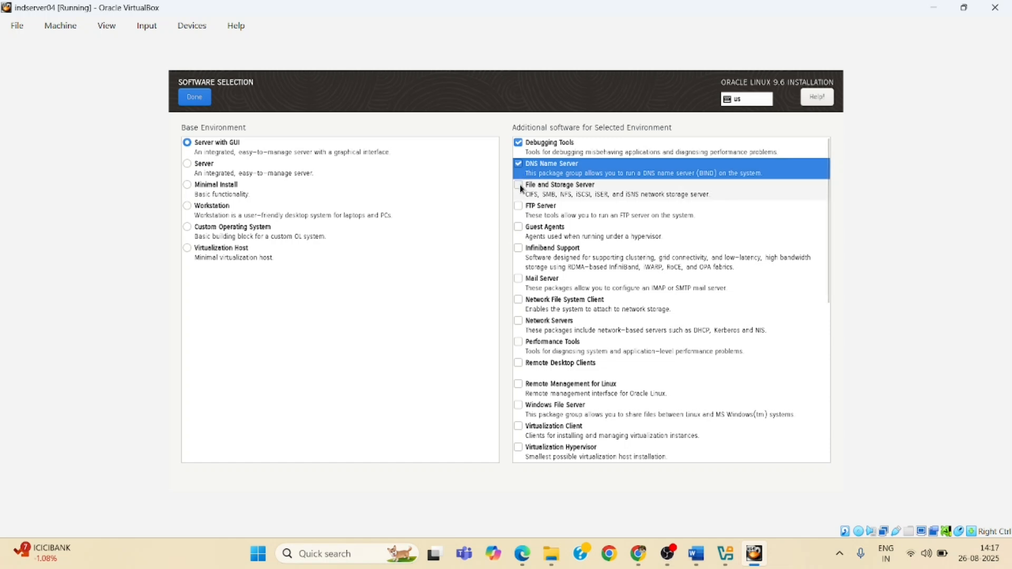
click(521, 188)
click(519, 207)
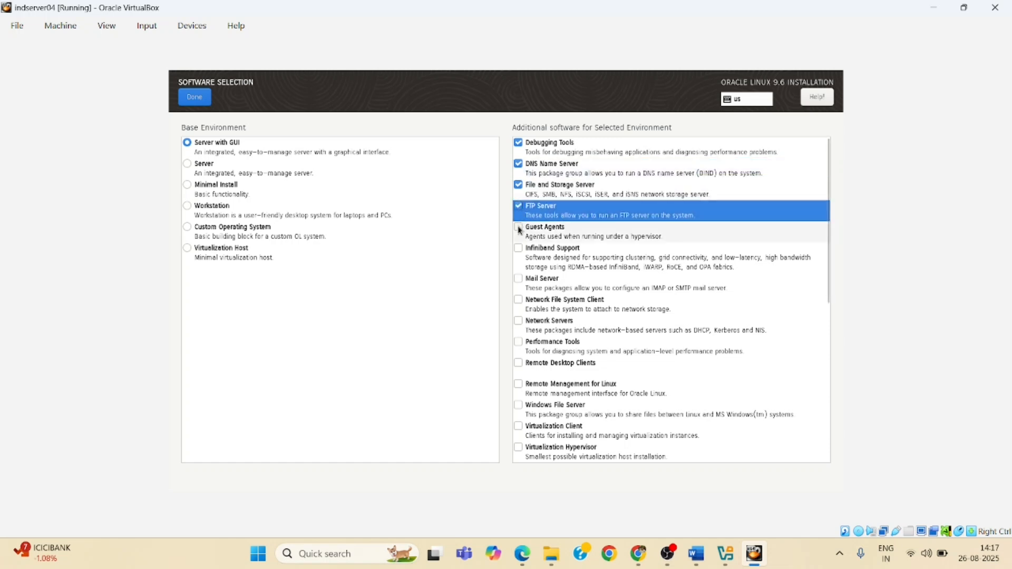
click(520, 231)
click(519, 248)
click(520, 279)
click(520, 301)
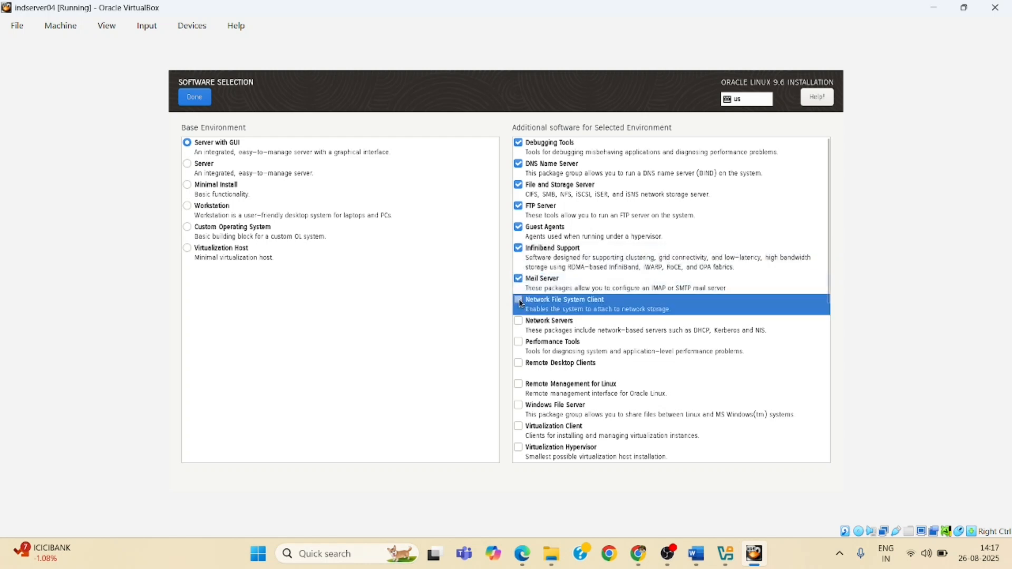
Also check Network Servers, Performance Tools, Remote Desktop Clients, Remote Management for Linux, and Windows File Server, and finish software selection
click(520, 322)
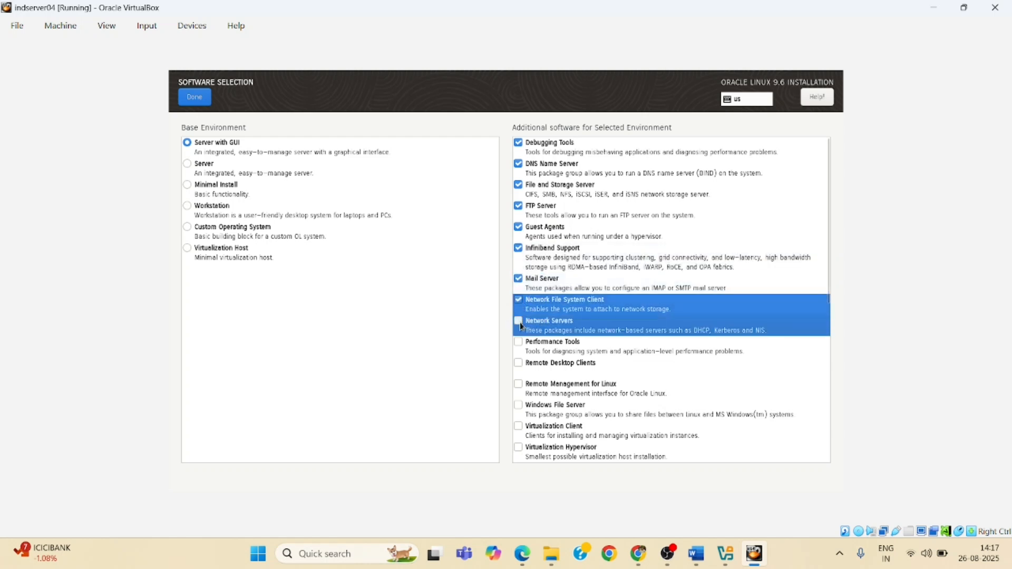
click(519, 363)
click(519, 385)
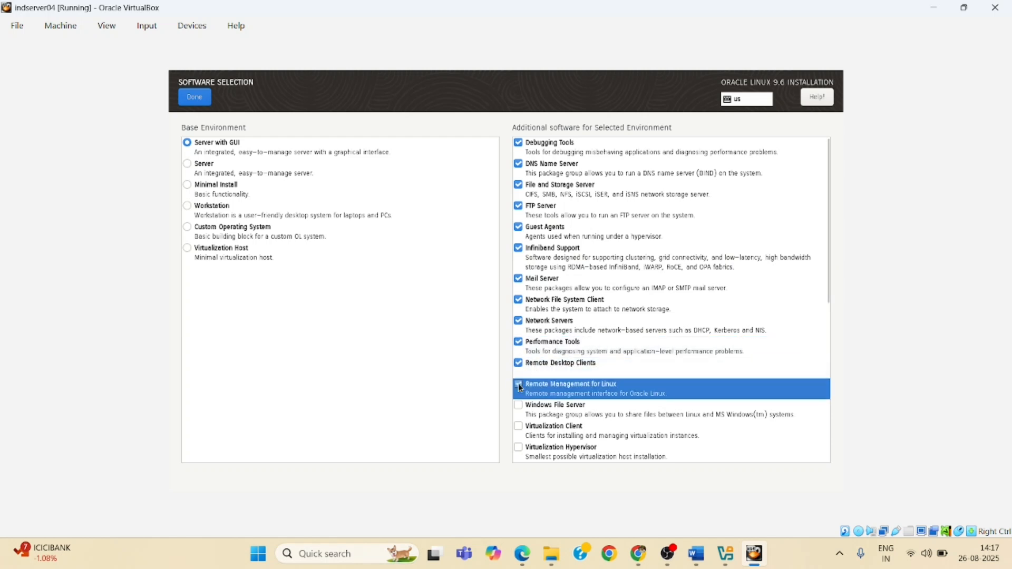
drag(831, 299, 833, 380)
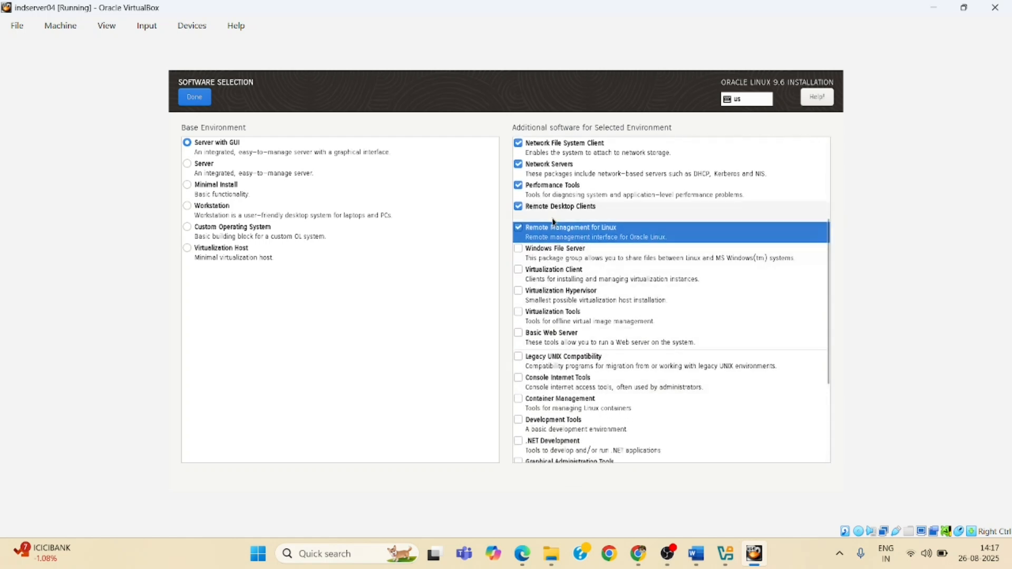
click(522, 248)
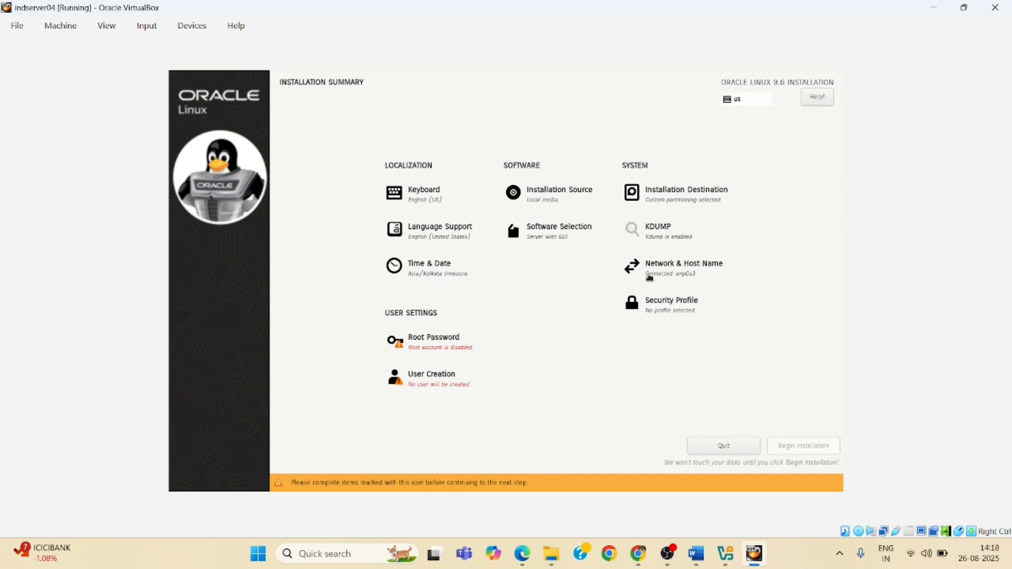
Set and apply the host name indserver04.localdomain.net, then leave the network settings
click(682, 270)
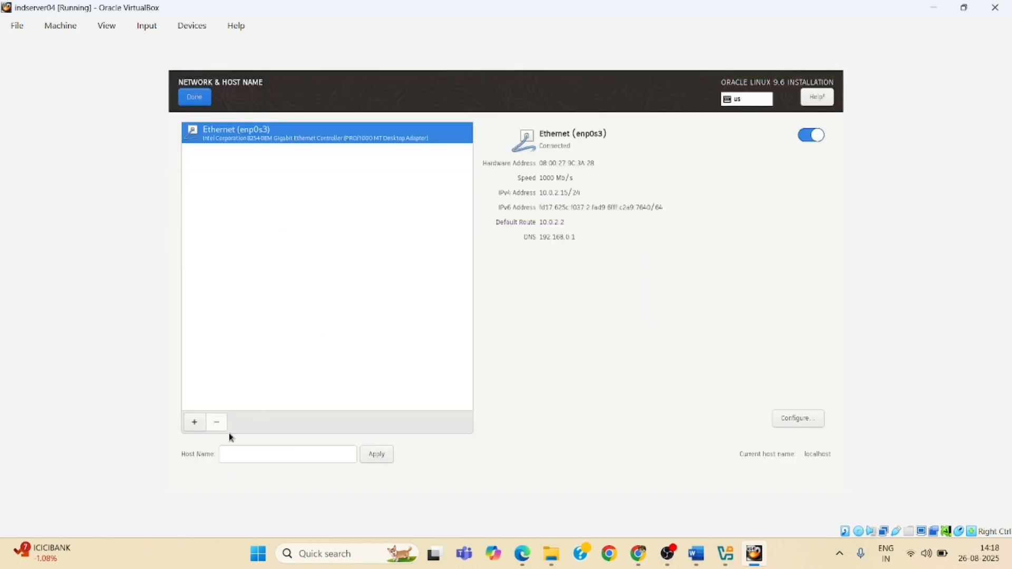
click(232, 453)
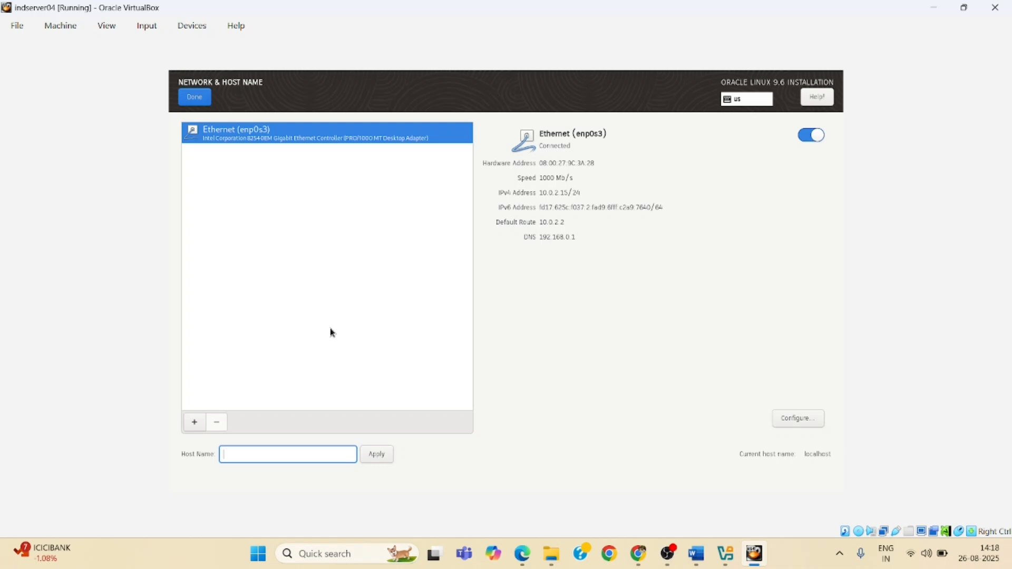
text(indserver04.localdomain.net)
click(379, 456)
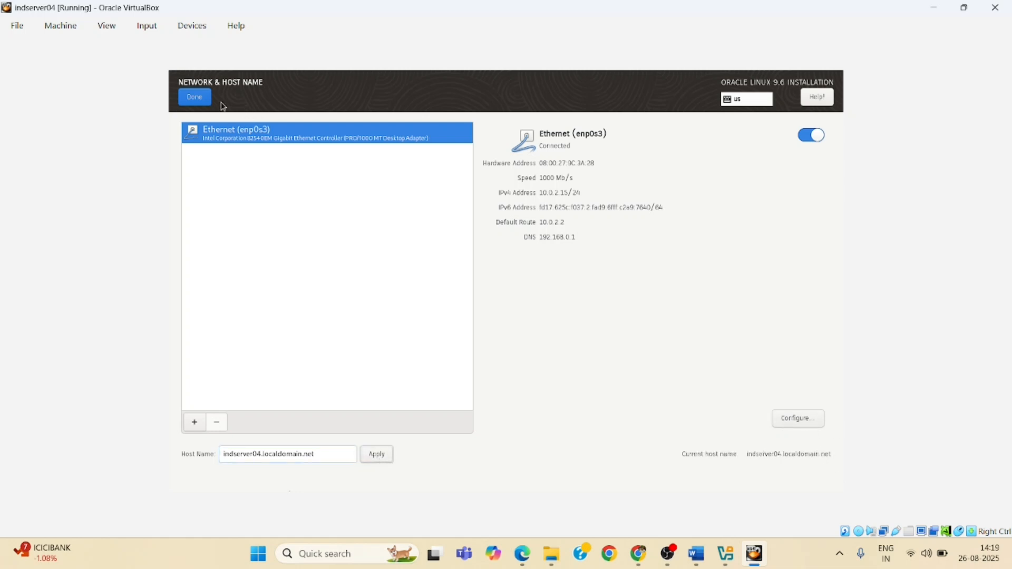
click(200, 104)
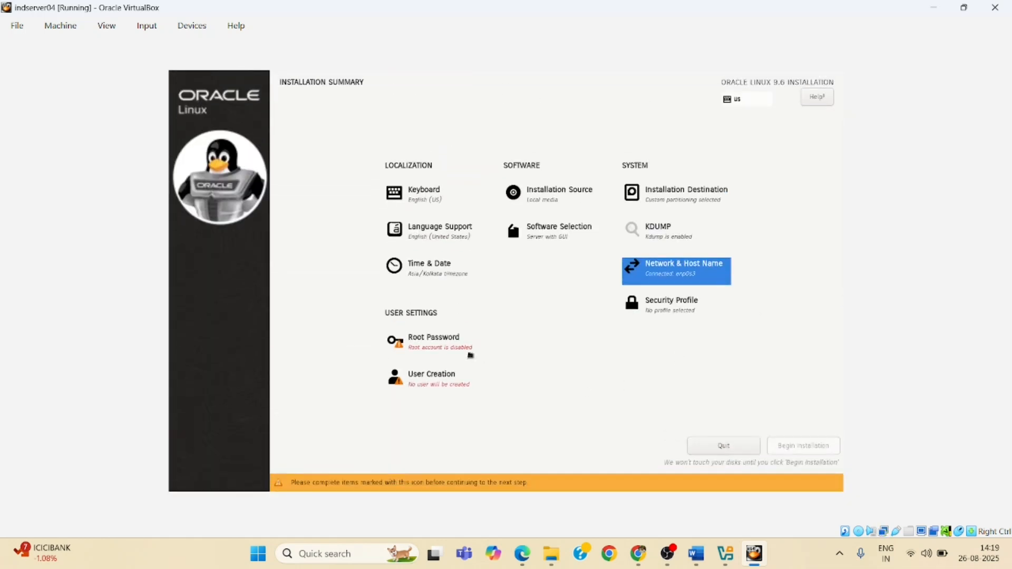
Enter and confirm the root password, accepting it despite the weak-password warning
click(466, 351)
text(*******)
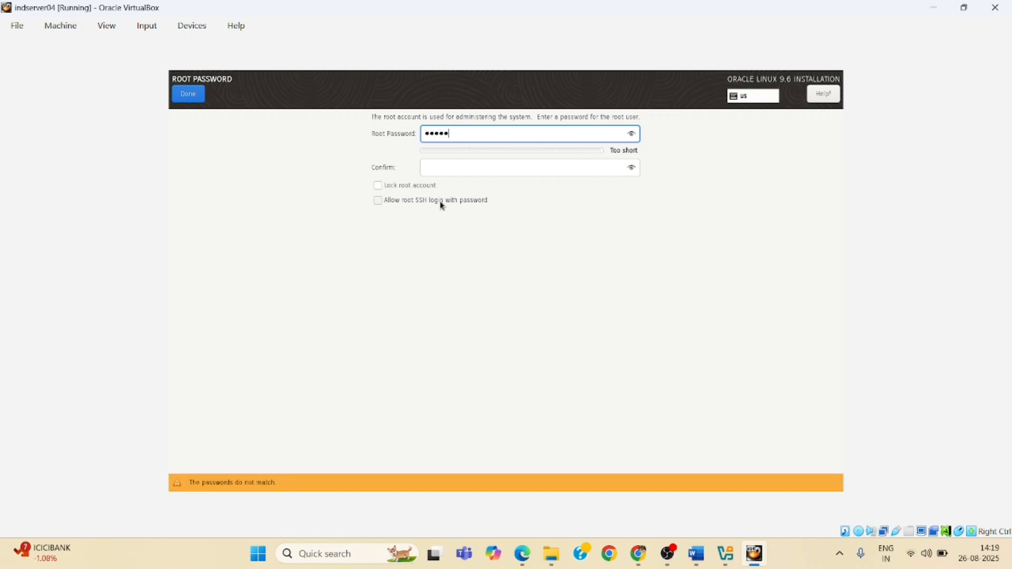
key(Tab)
text(*******)
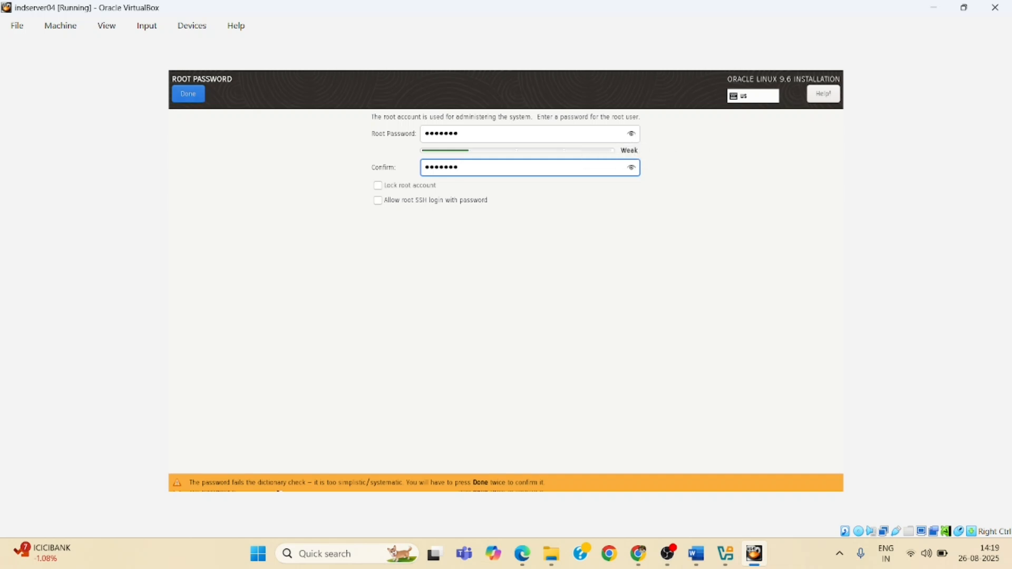
click(188, 96)
click(188, 94)
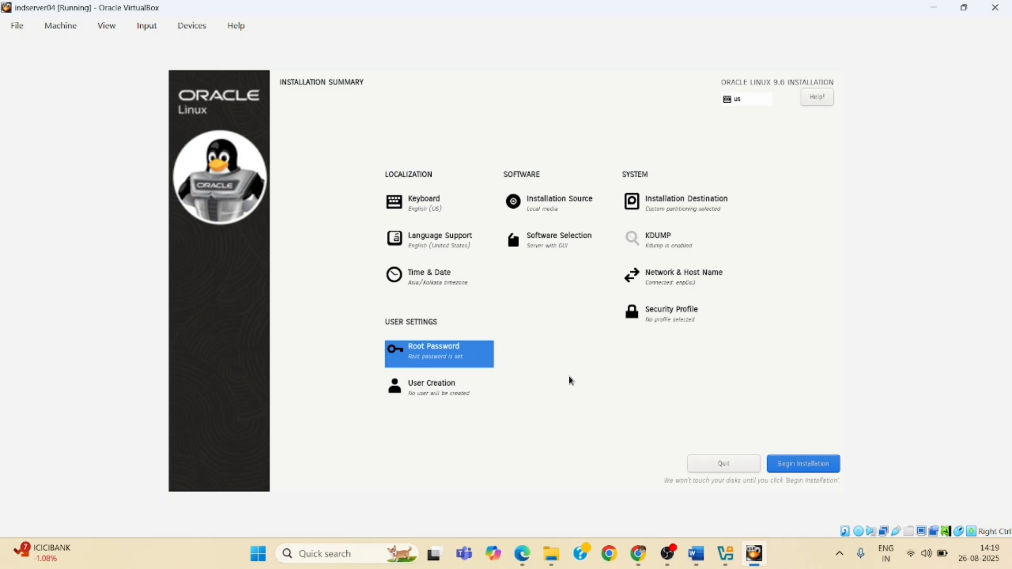
Begin the installation and minimize the virtual machine window
click(792, 466)
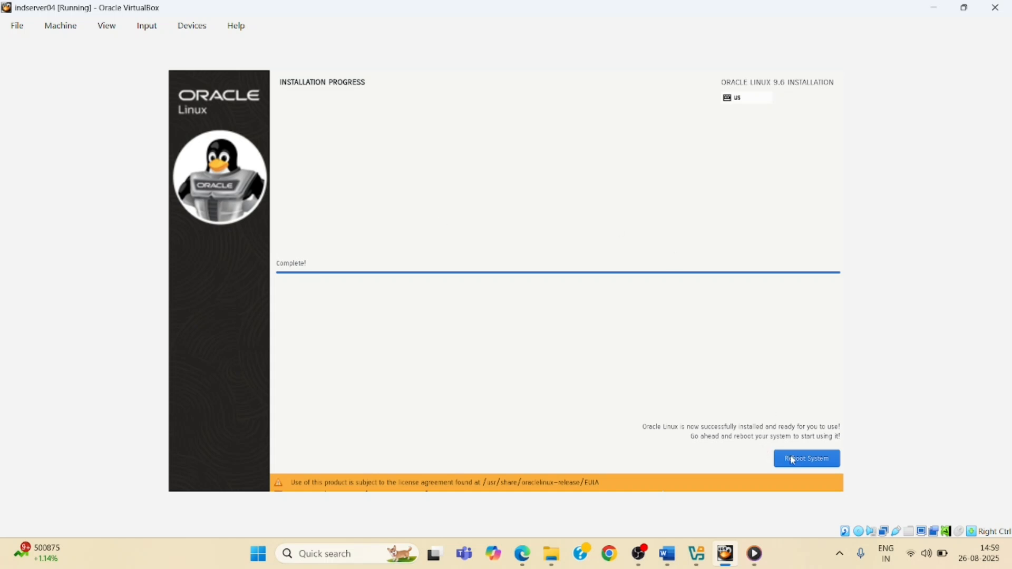
click(936, 14)
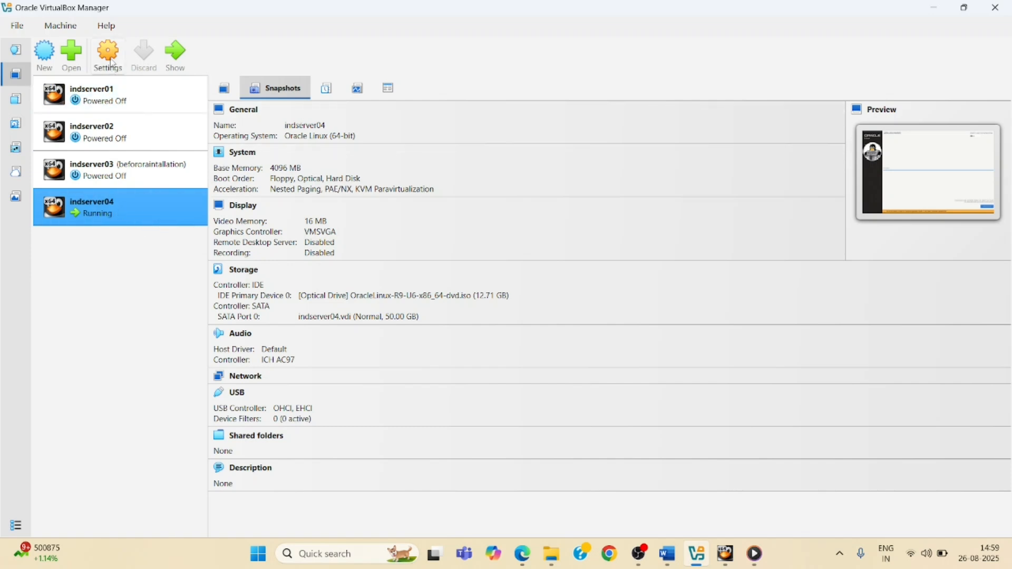
Open indserver04's network settings and attach Adapter 1 to Bridged Adapter
click(112, 64)
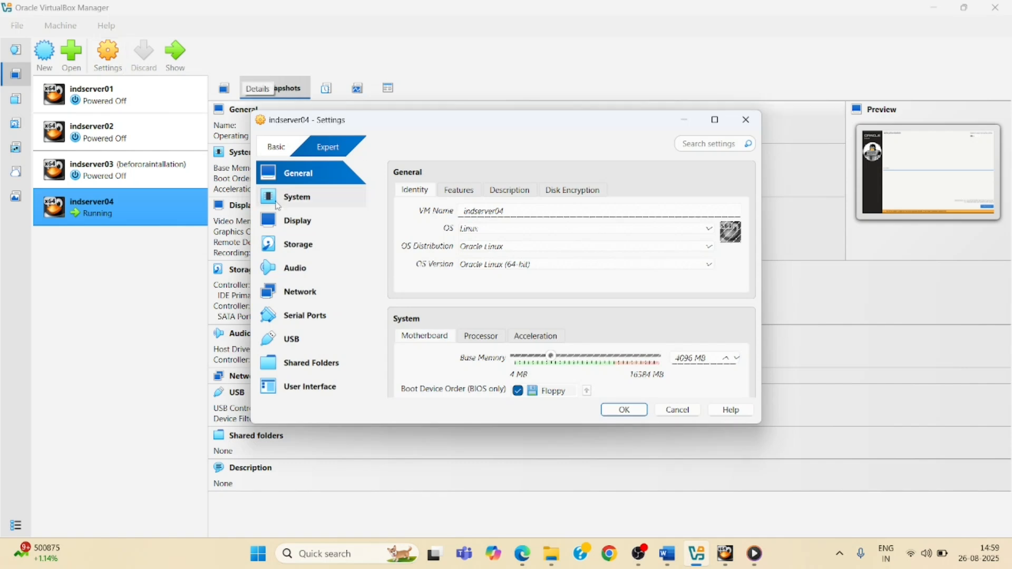
click(304, 297)
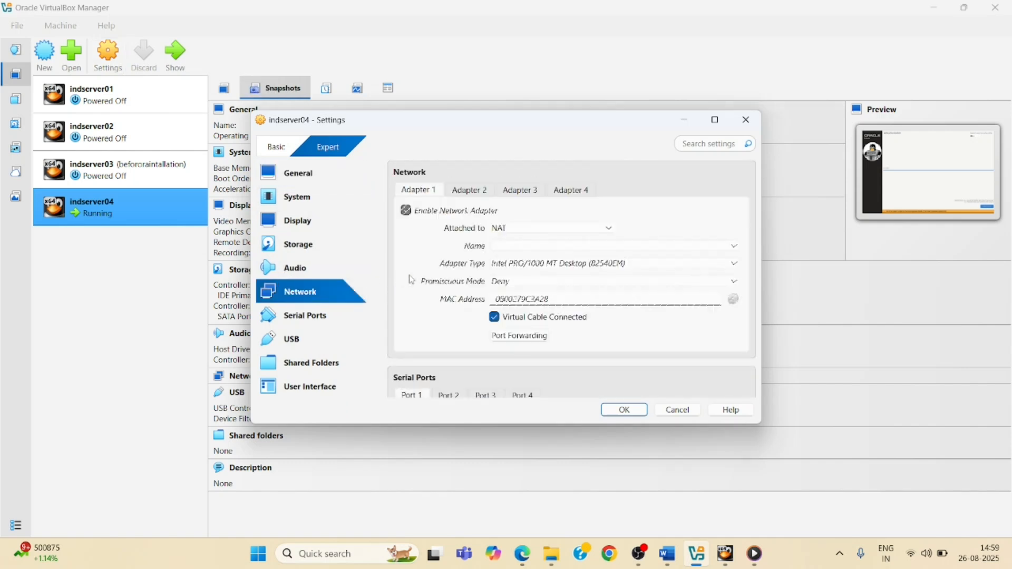
click(501, 230)
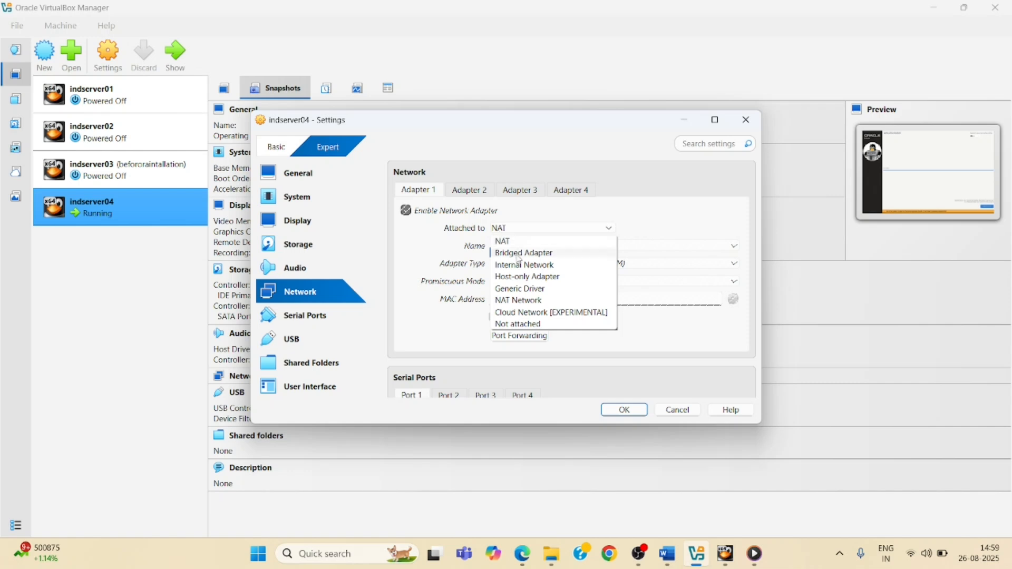
click(522, 254)
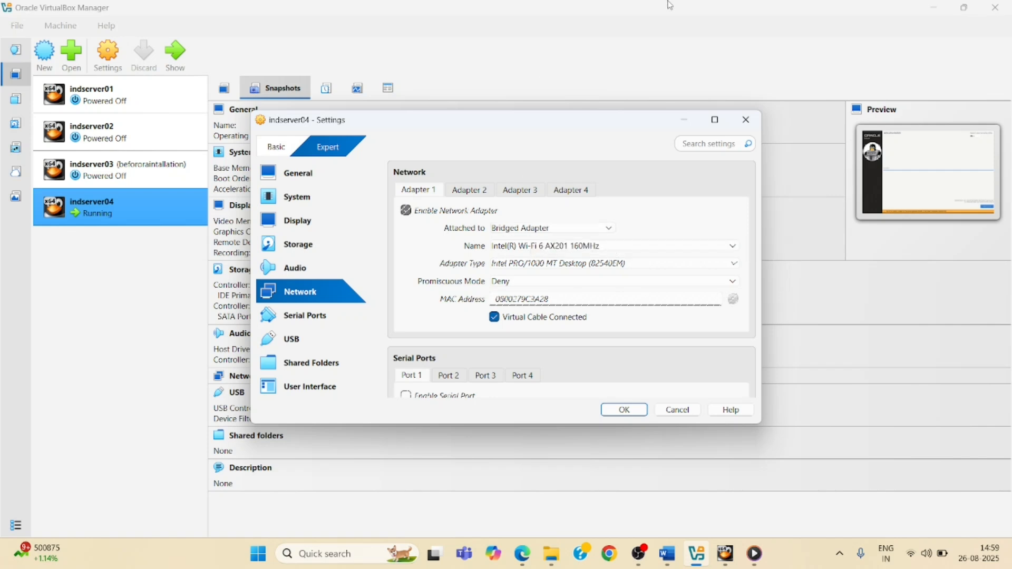
key(super+d)
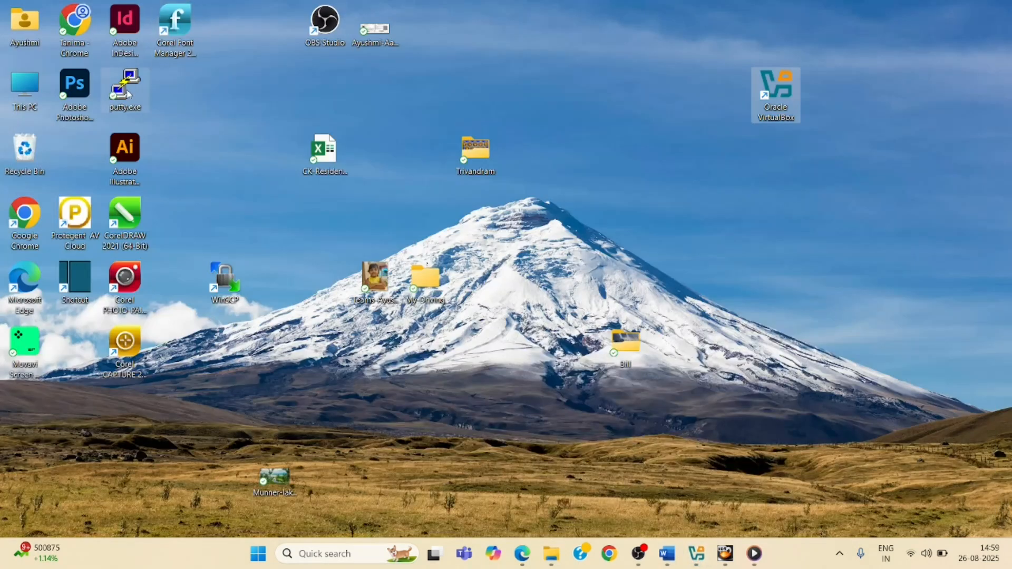
key(super+d)
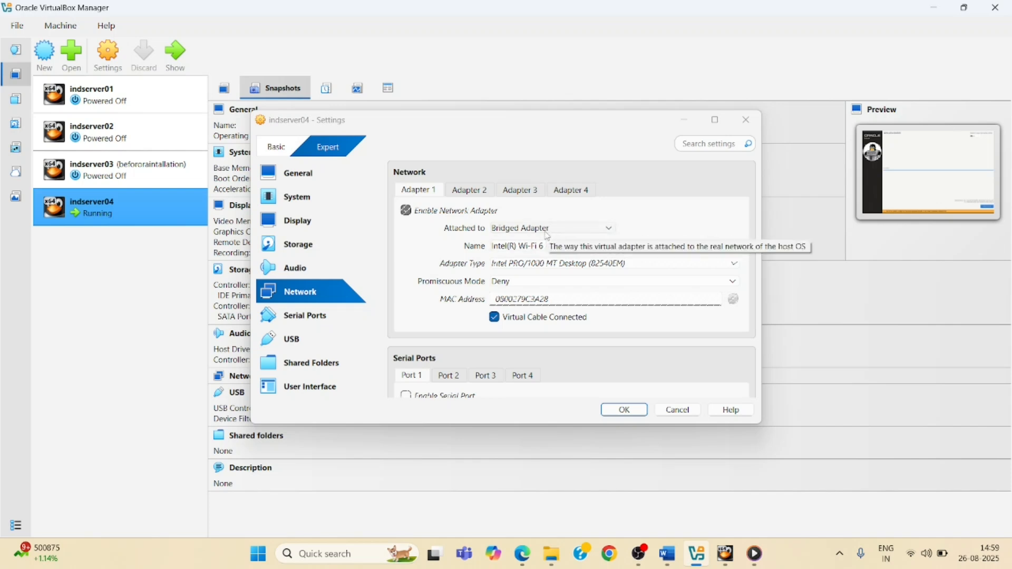
Save the network settings and reboot the newly installed system from the virtual machine window
click(617, 411)
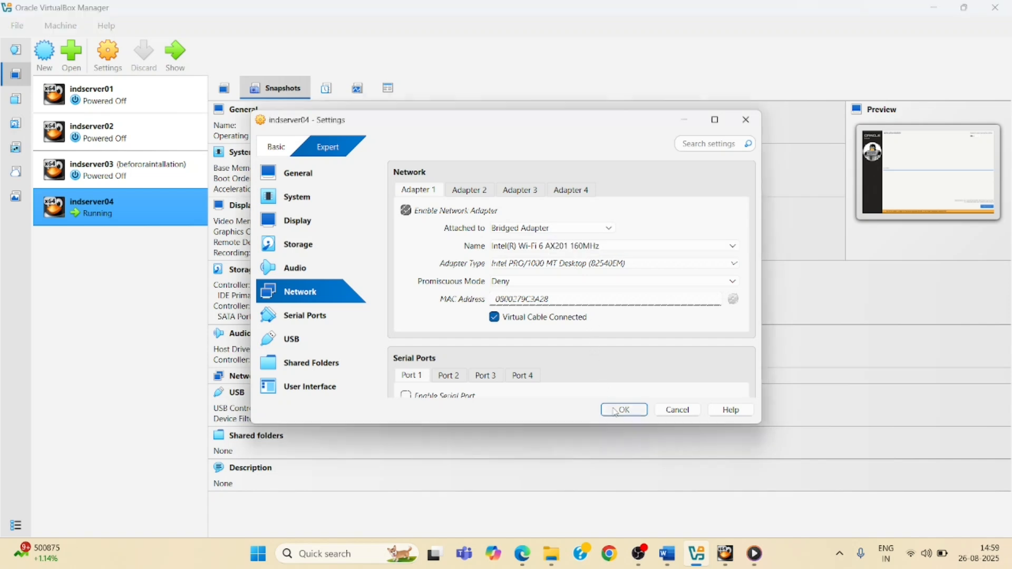
click(725, 554)
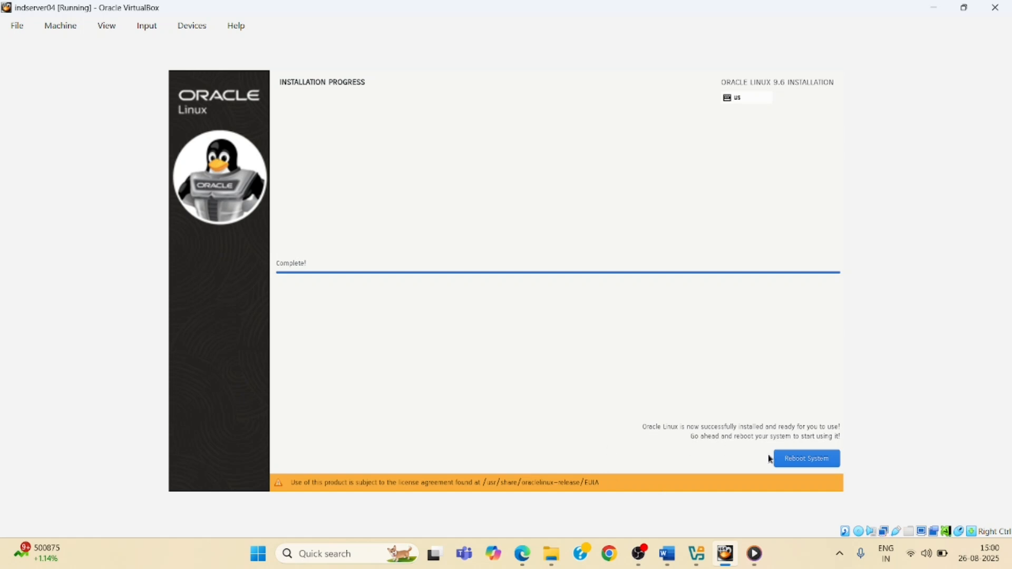
click(788, 463)
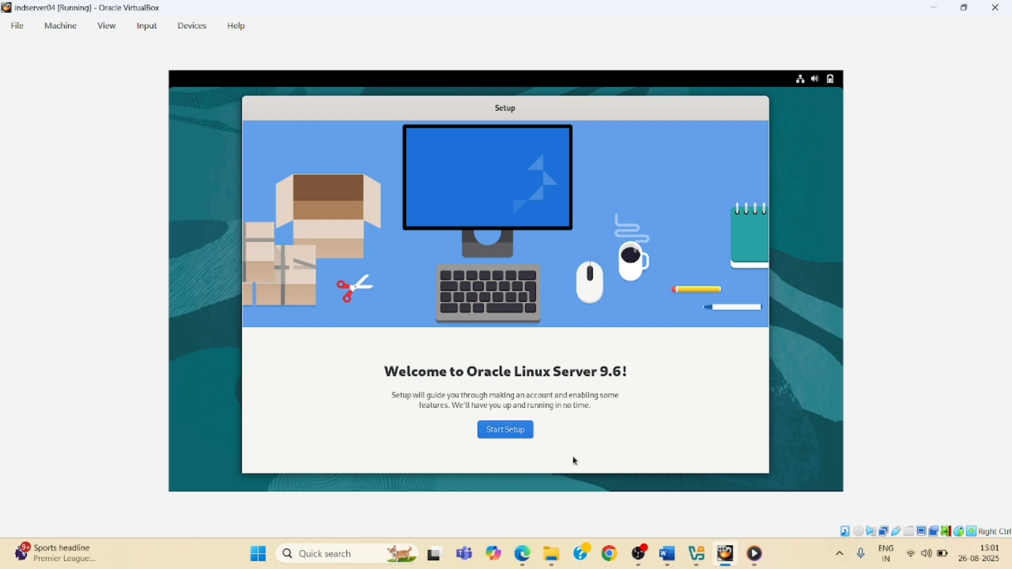
Start the initial setup, keep location services enabled, and skip connecting online accounts
click(505, 433)
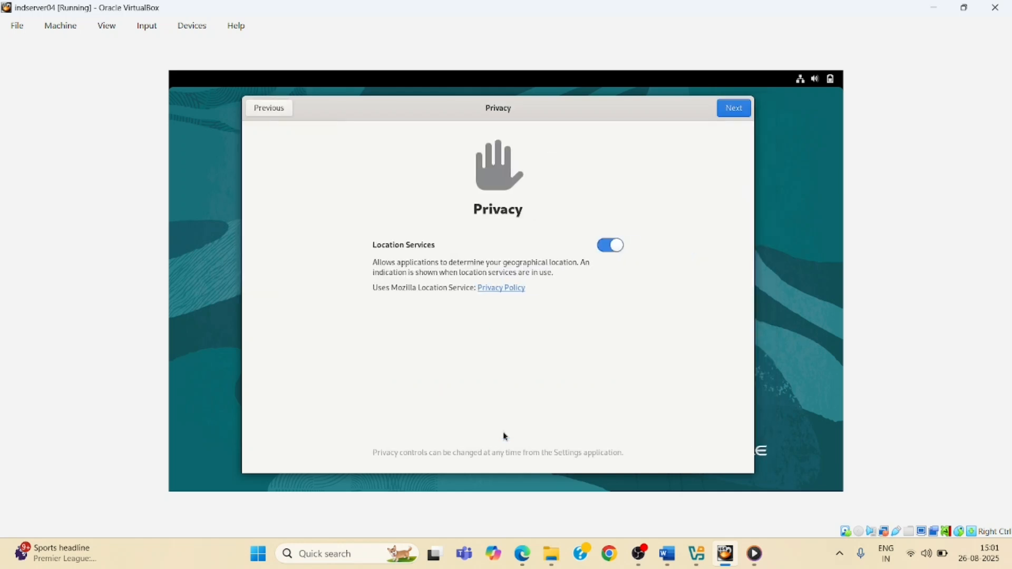
click(734, 109)
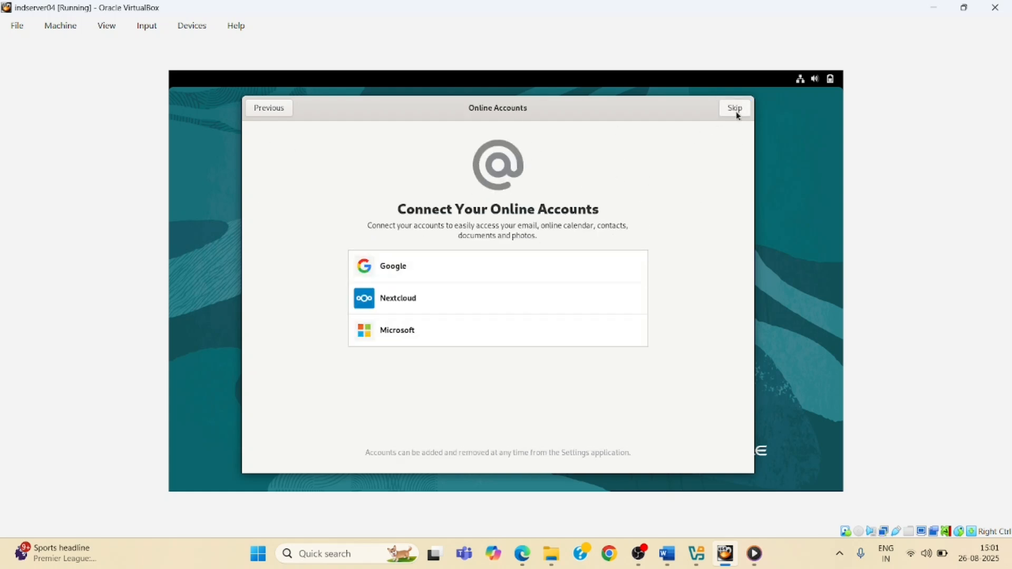
click(736, 111)
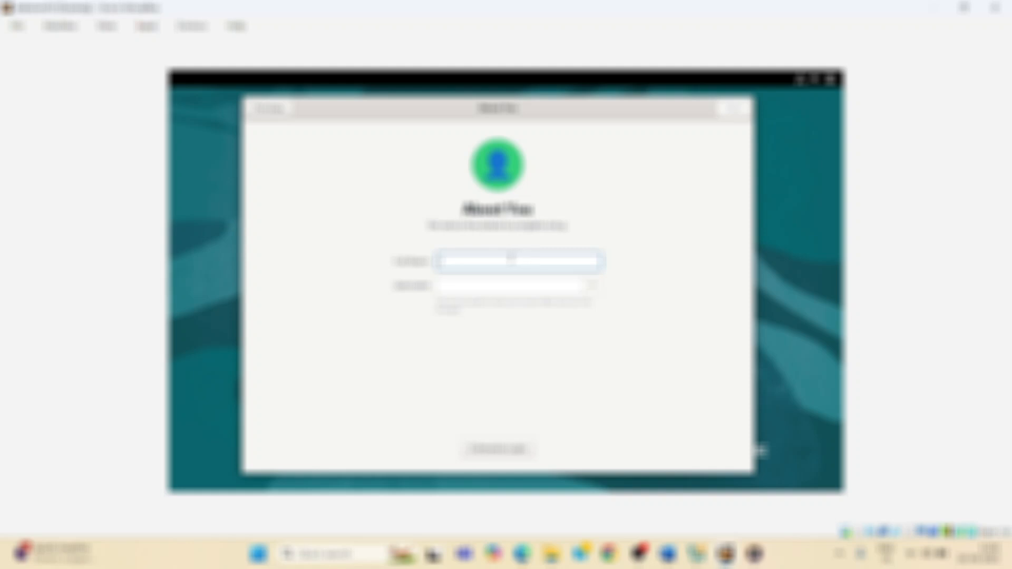
Enter the user's full name for the new account and continue
text(dumar)
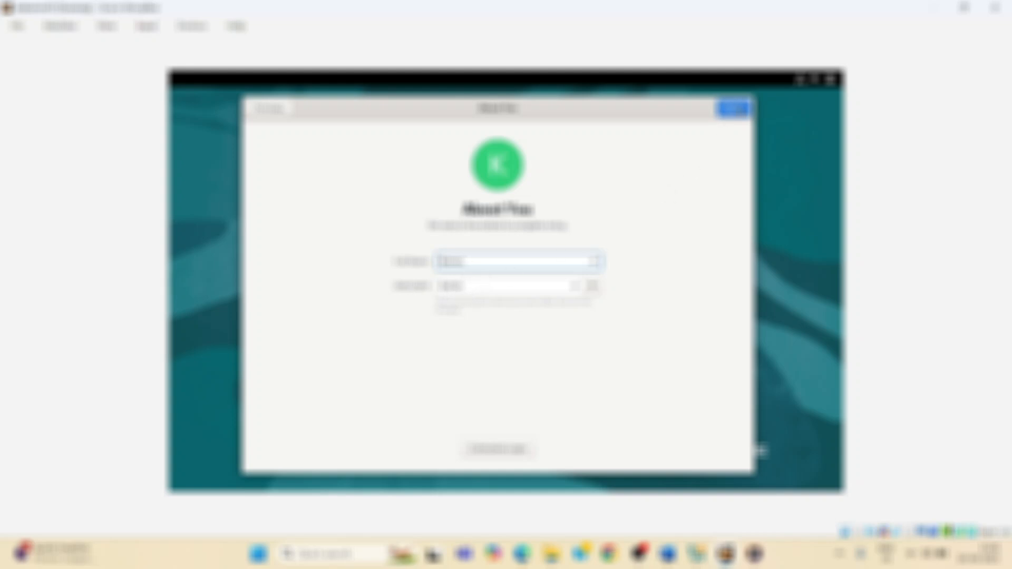
click(734, 109)
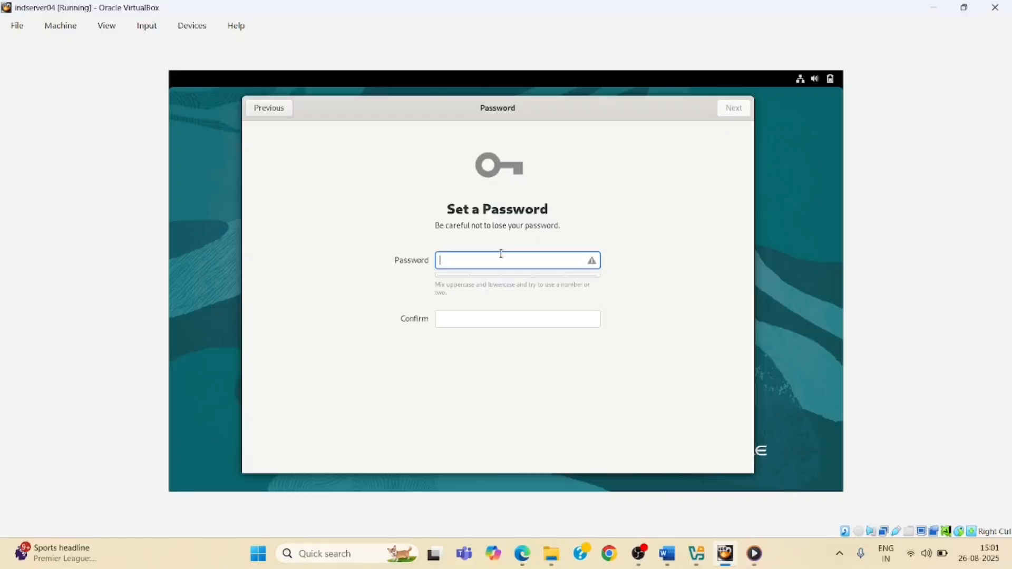
Set and confirm the new user's account password and continue
text(********)
key(Tab)
text(*********)
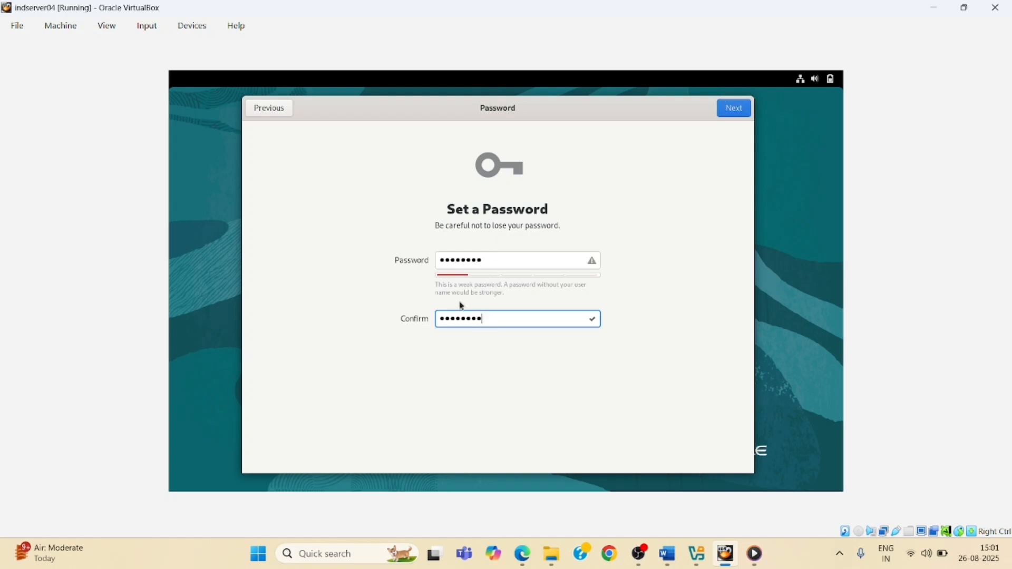
click(736, 111)
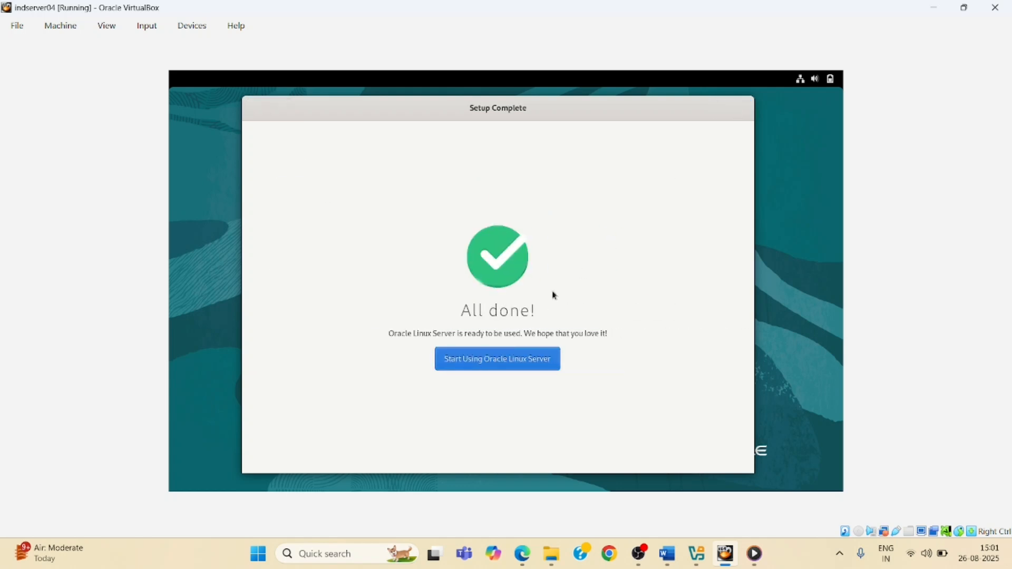
Finish the setup, decline the welcome tour, and open a terminal
click(472, 369)
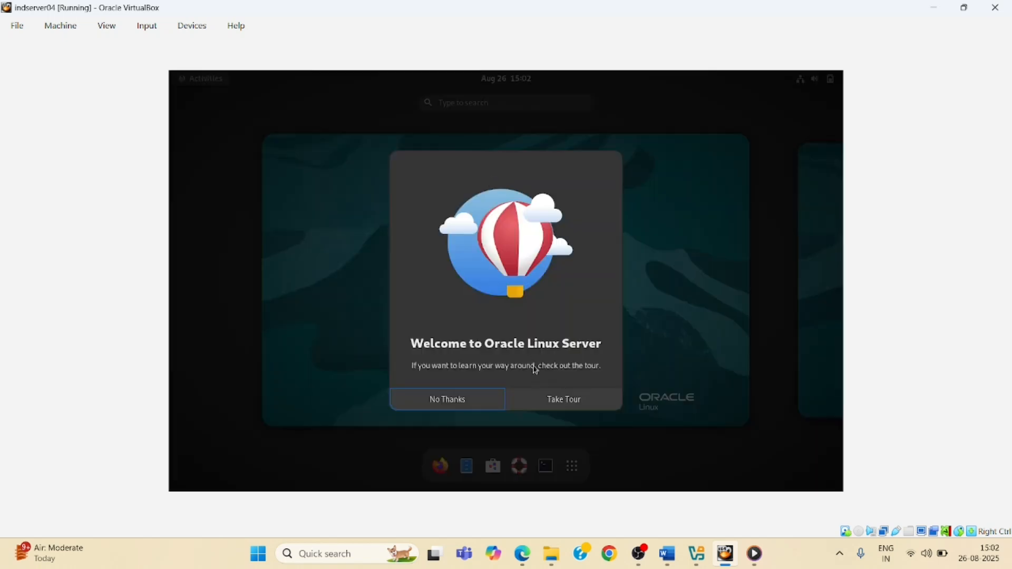
click(454, 403)
click(547, 465)
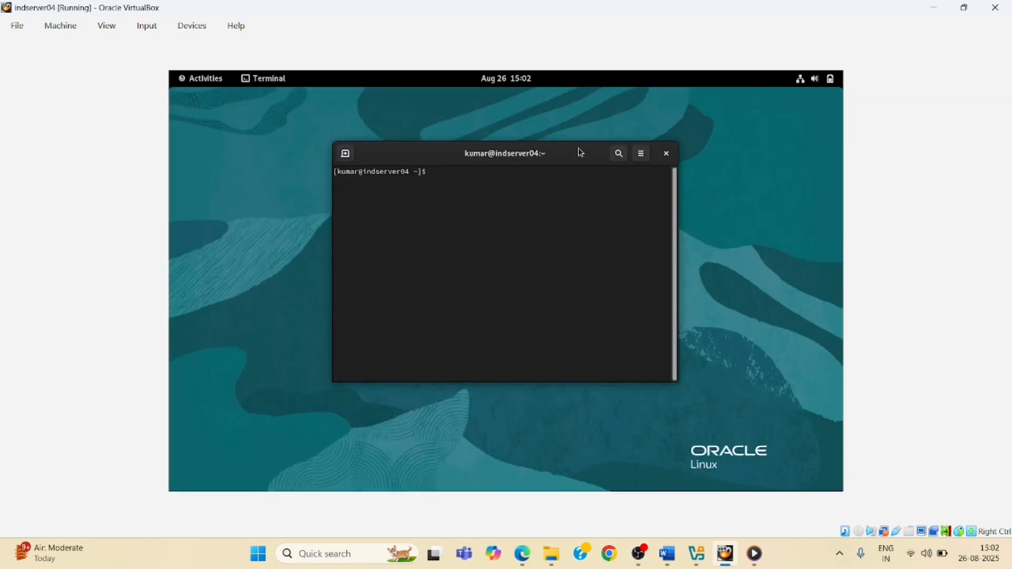
Maximize the terminal and run ifconfig to check the server's IP address
double_click(577, 149)
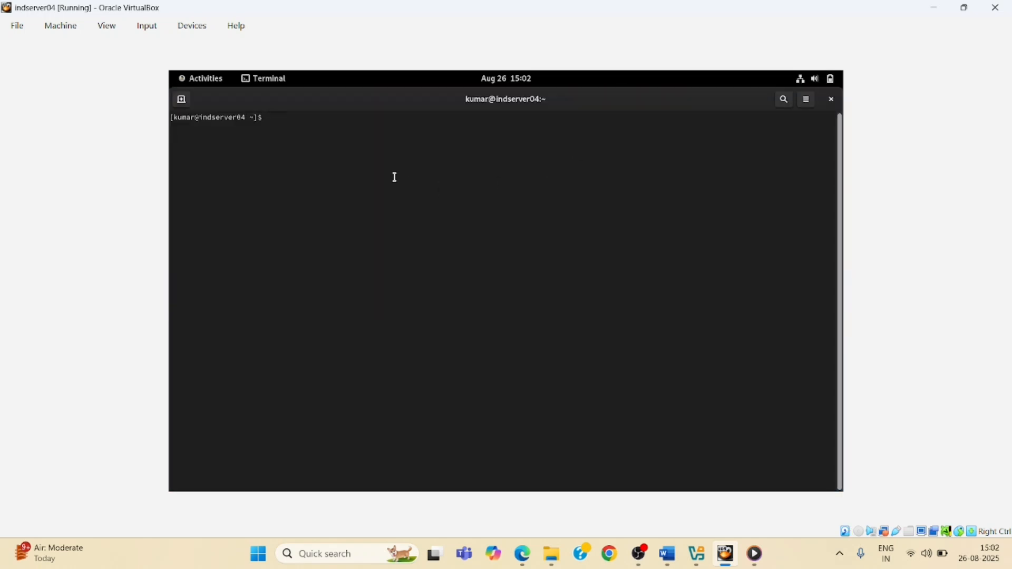
text(lfconfig)
key(Return)
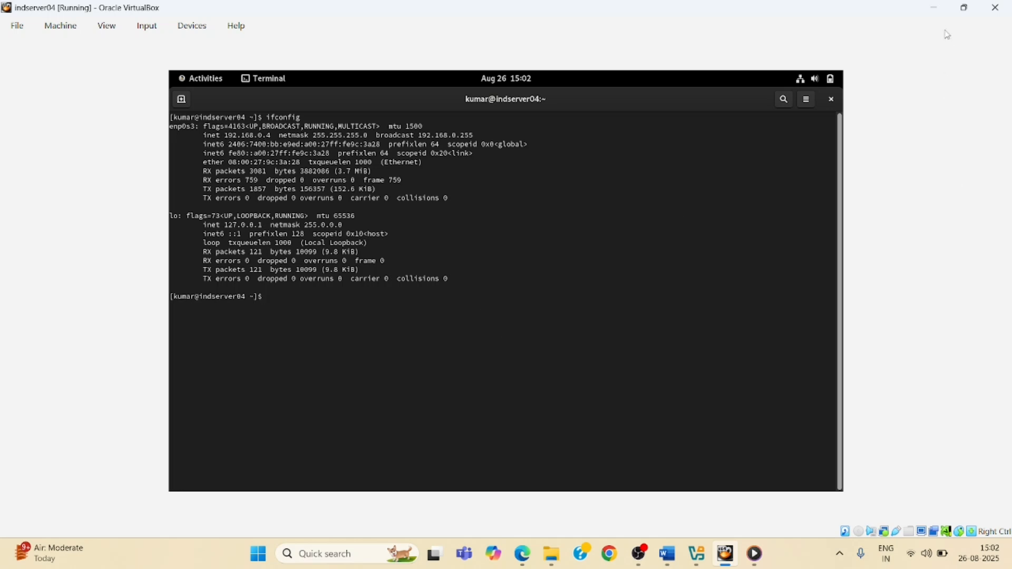
Minimize the VirtualBox windows and launch PuTTY from the desktop
click(937, 14)
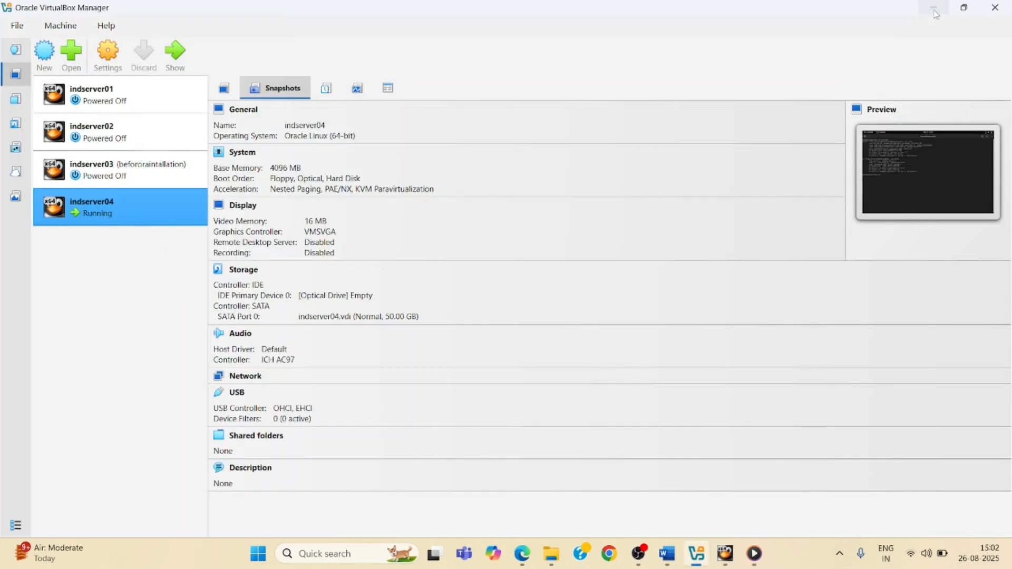
click(933, 10)
double_click(125, 87)
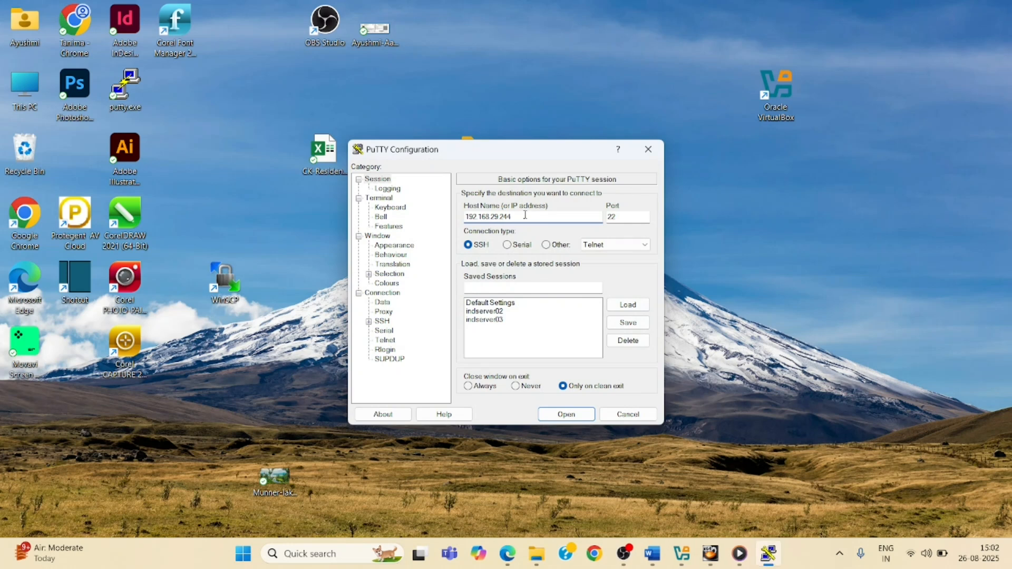
Set the PuTTY host to 192.168.0.4 and save the session as indserver04
key(BackSpace)
key(BackSpace)
key(BackSpace)
key(BackSpace)
key(BackSpace)
text(0.4)
click(495, 289)
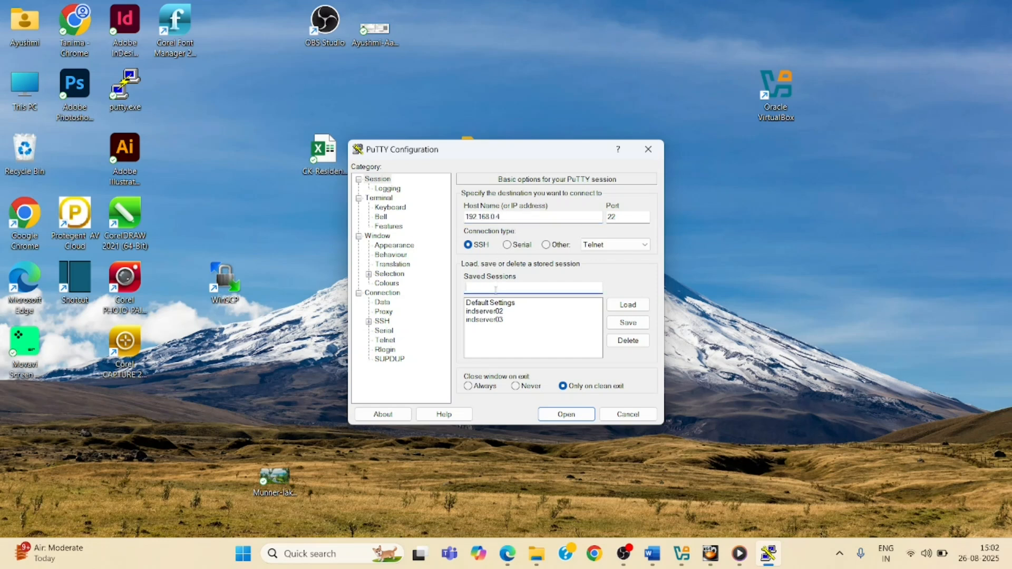
text(indserver04)
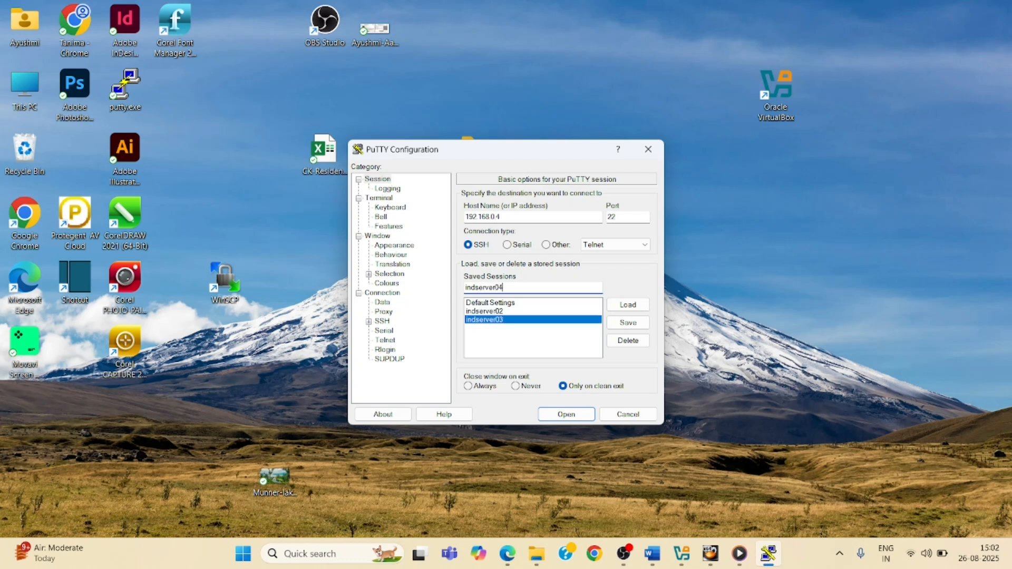
click(627, 322)
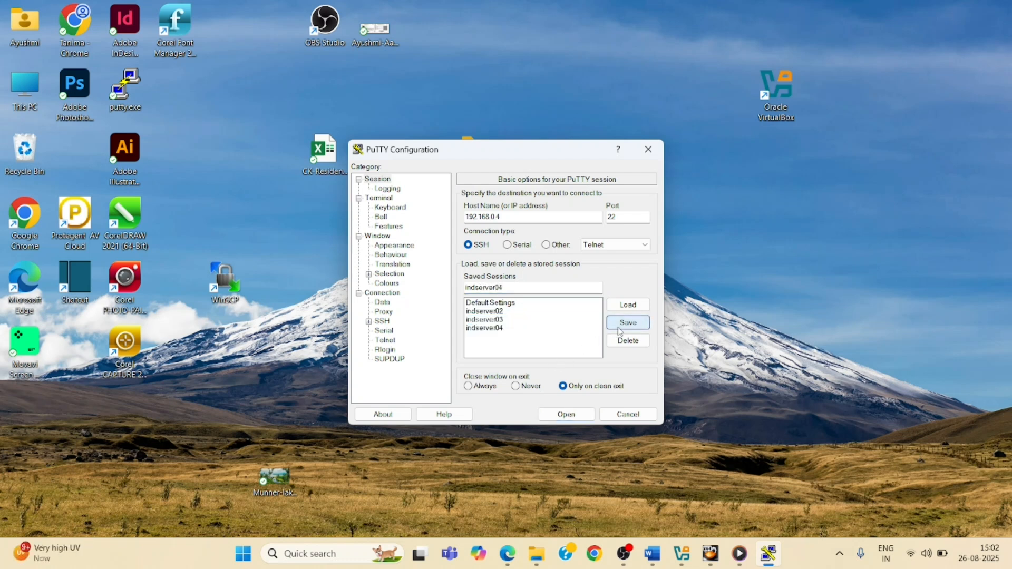
Open the SSH connection, accept the server's host key, and maximize the session window
click(566, 415)
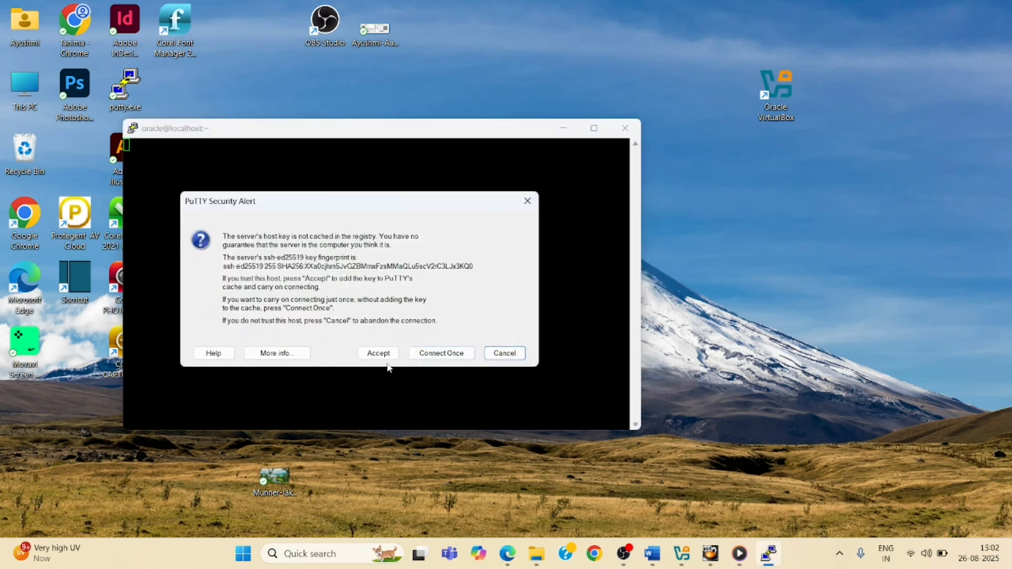
click(381, 354)
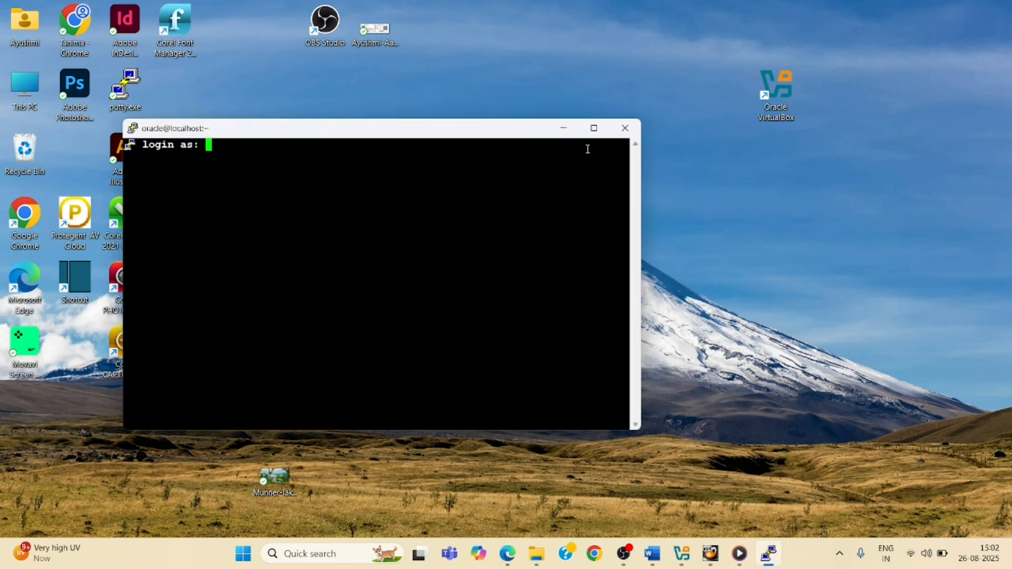
click(594, 128)
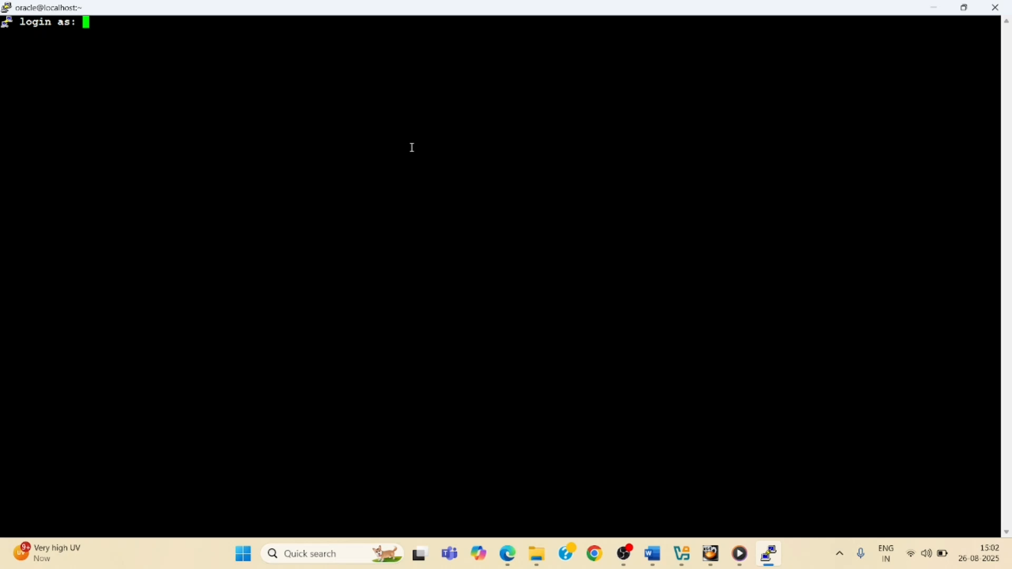
Log in over SSH with the user's account name and password
text(kumar)
key(Return)
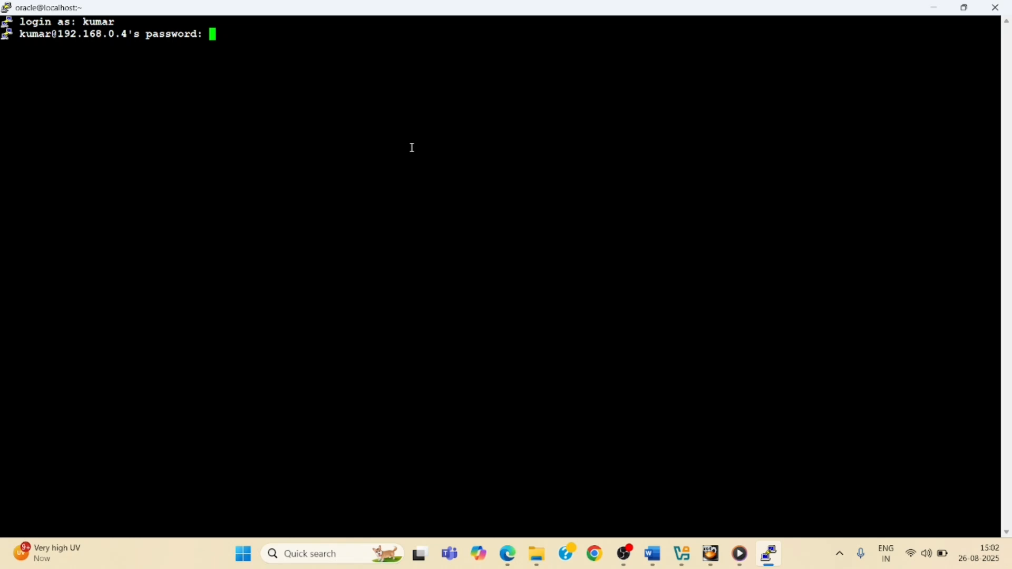
key(Return)
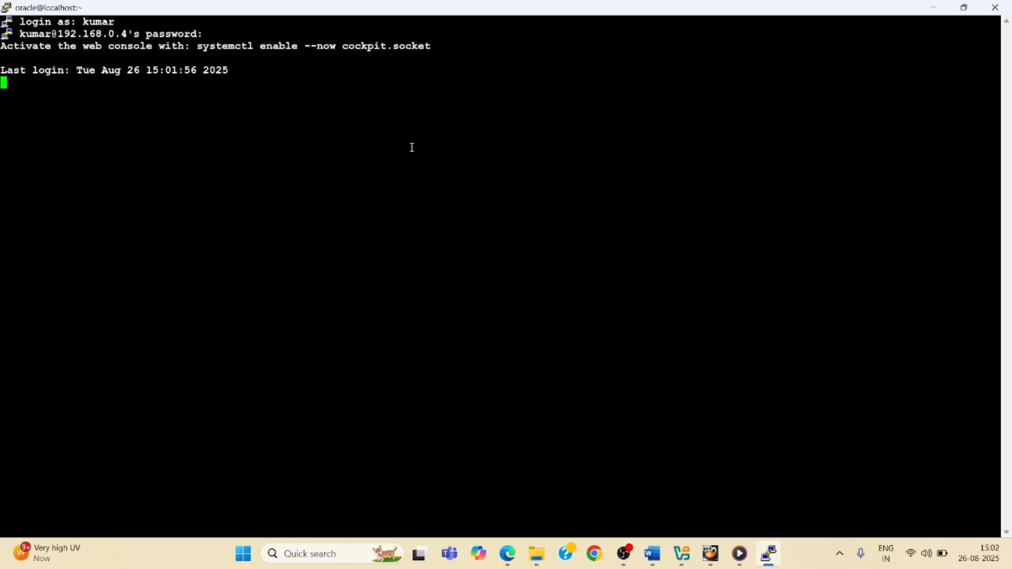
key(Return)
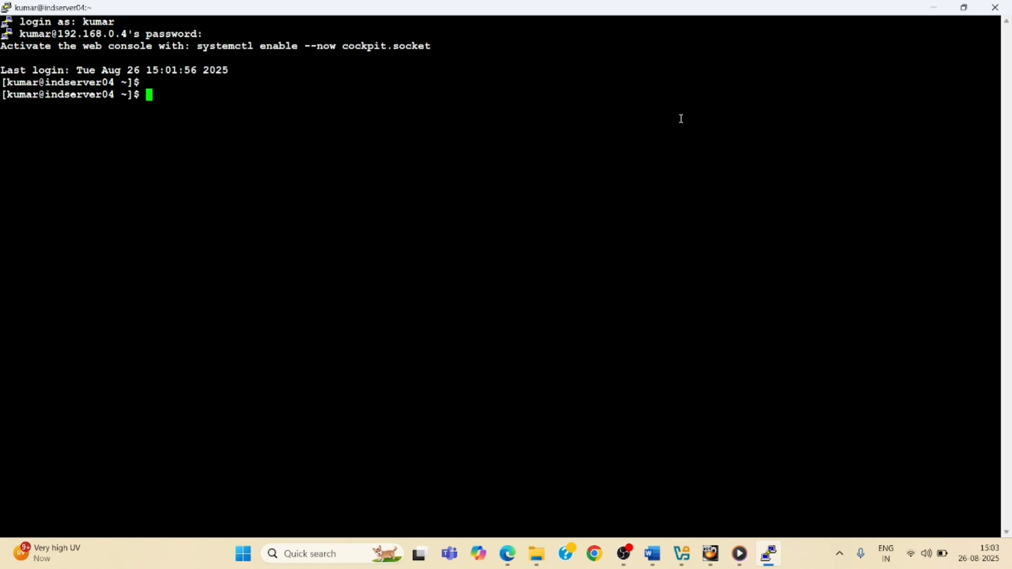
Switch to root with su - root and enter the root password
text(su - root)
key(Return)
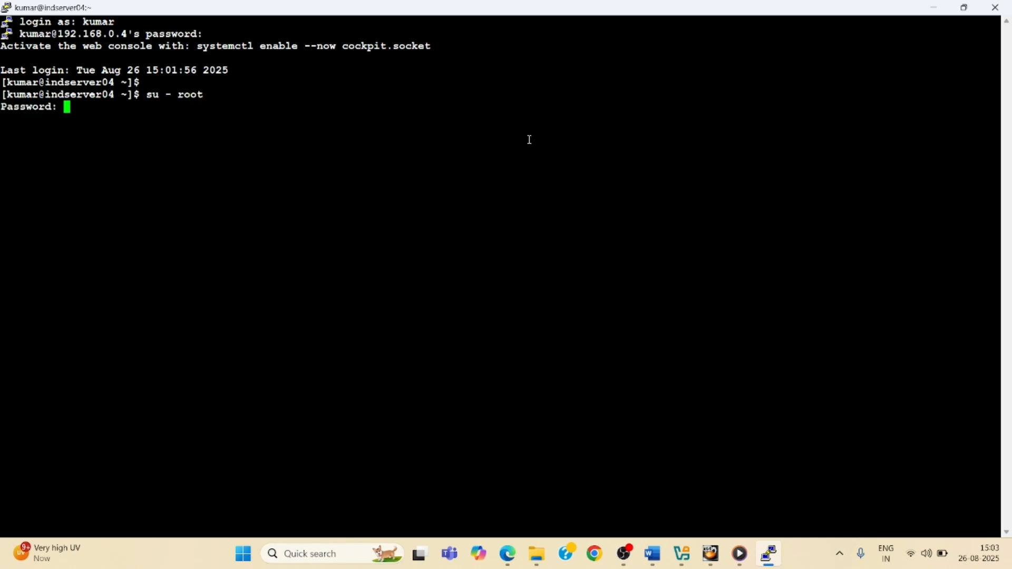
key(Return)
Check disk usage with df -h and the OS release with cat /etc/*-release
key(Return)
key(Return)
text(df )
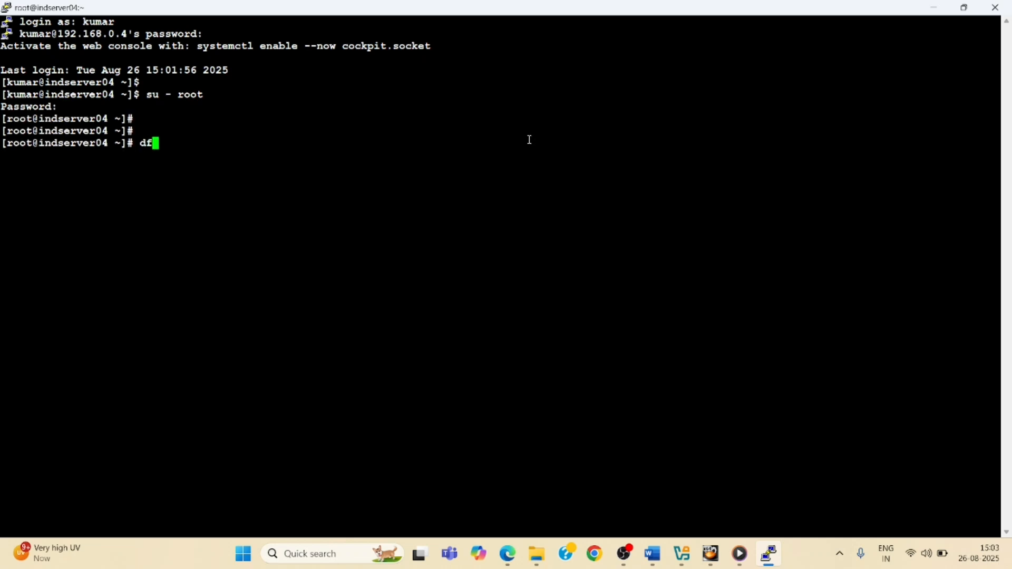
text(-h)
key(Return)
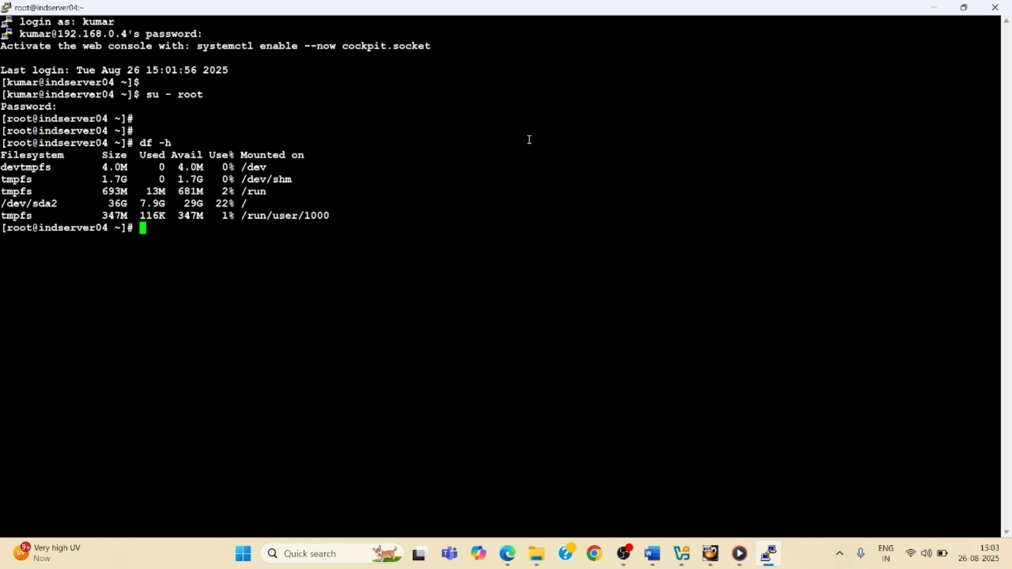
text(cat /etc/*-release)
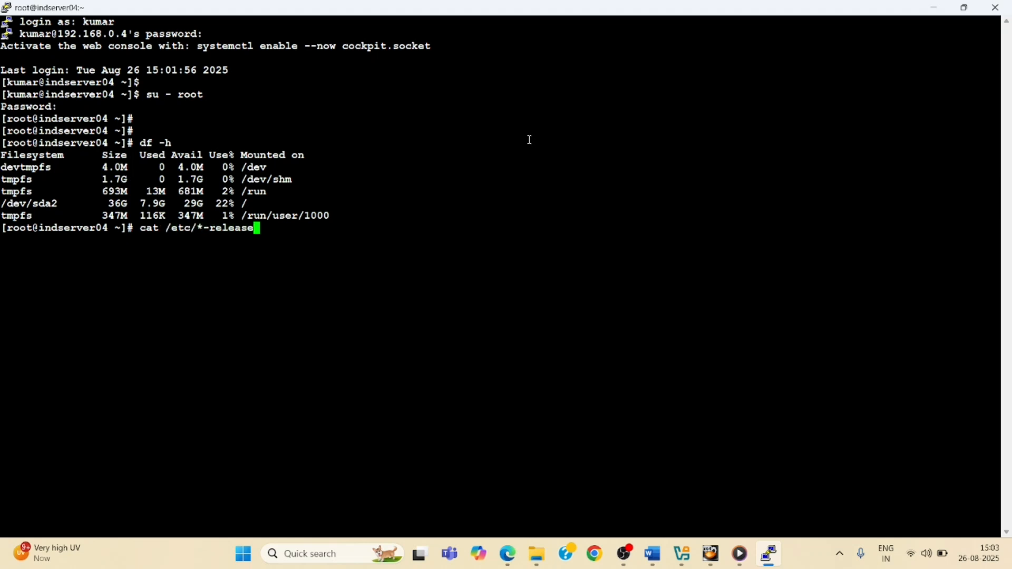
key(Return)
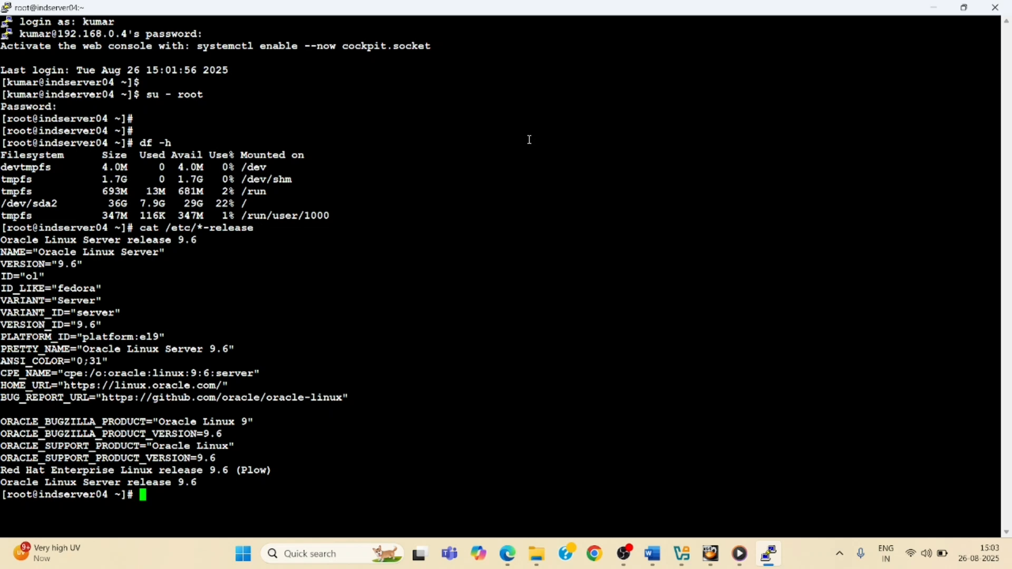